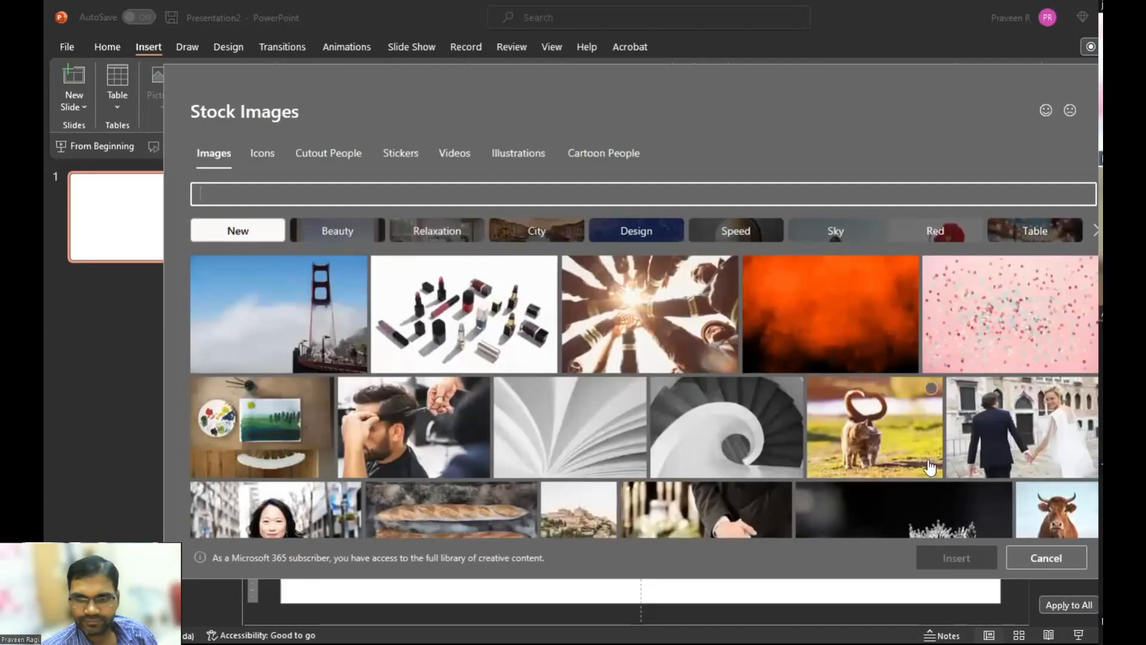
Step: Insert the stock image of pink-and-white flowers against a dark blue and green background onto the slide
scroll(687, 418, "down", 3)
scroll(607, 434, "down", 5)
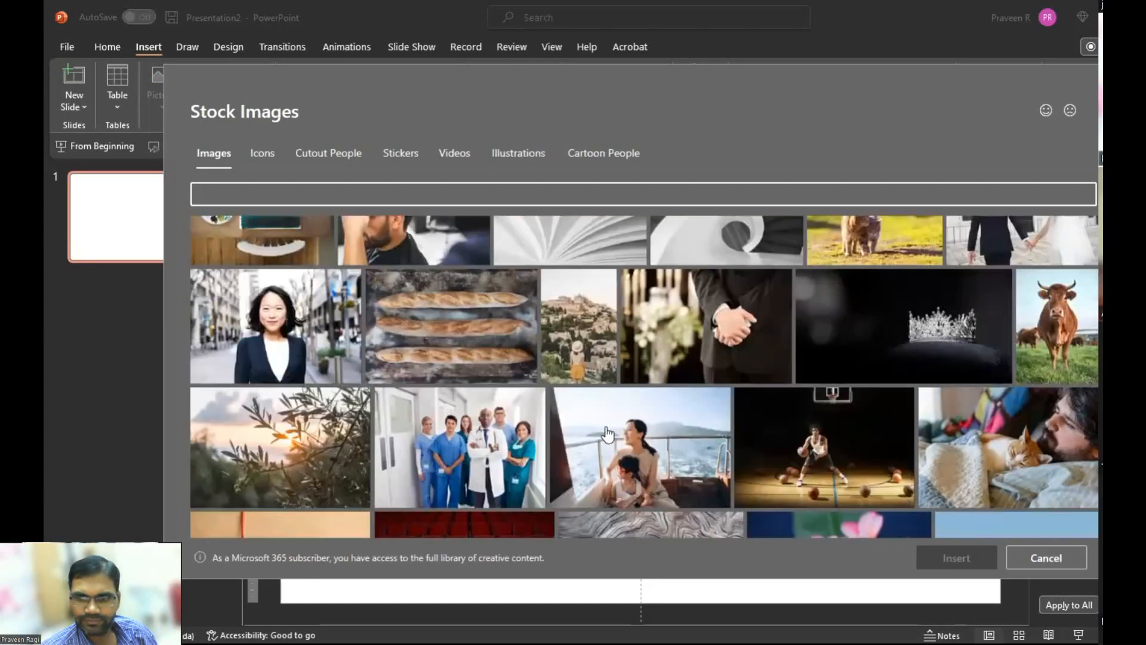
left_click(834, 343)
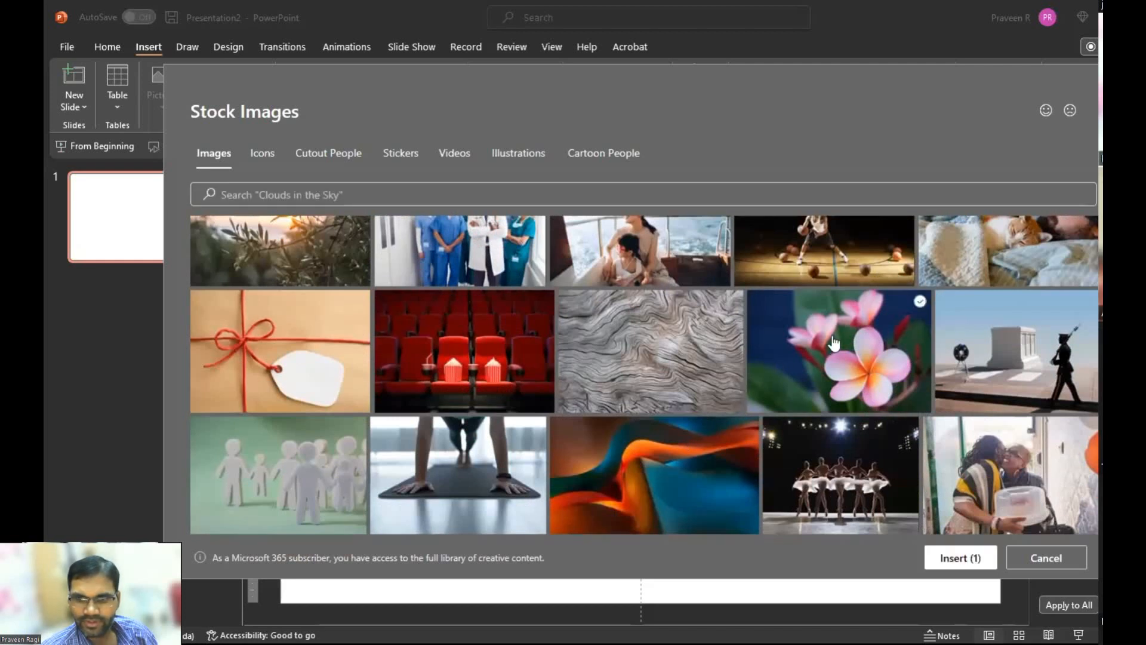
left_click(956, 558)
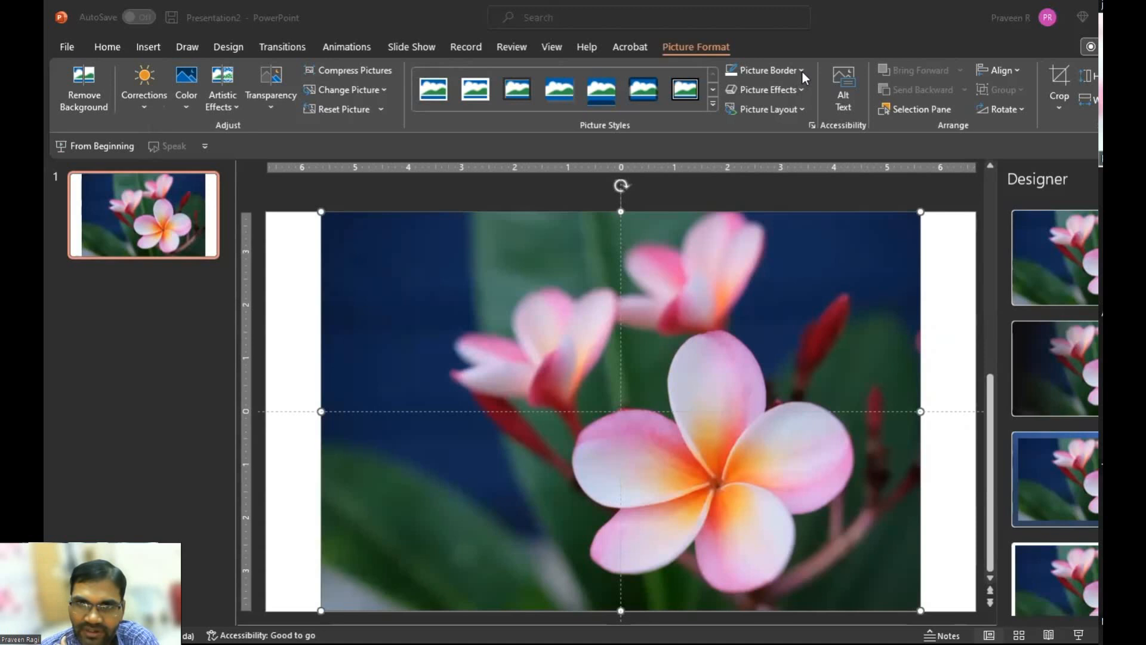
Step: Add a picture border with a 6 pt weight to the flower image
left_click(795, 88)
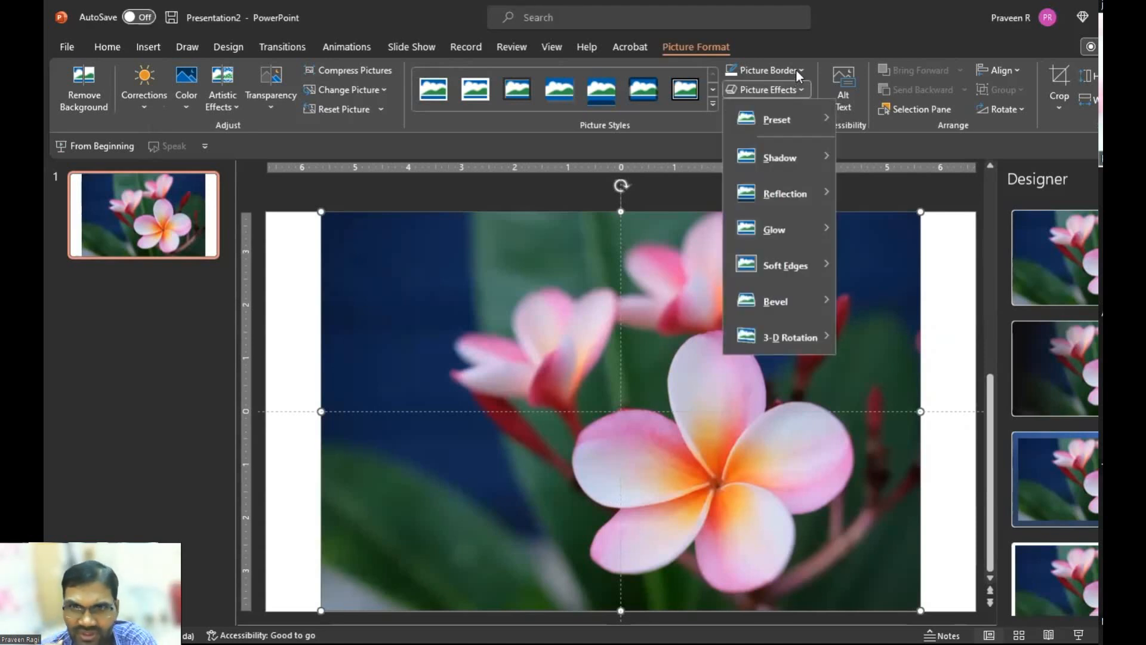
left_click(797, 71)
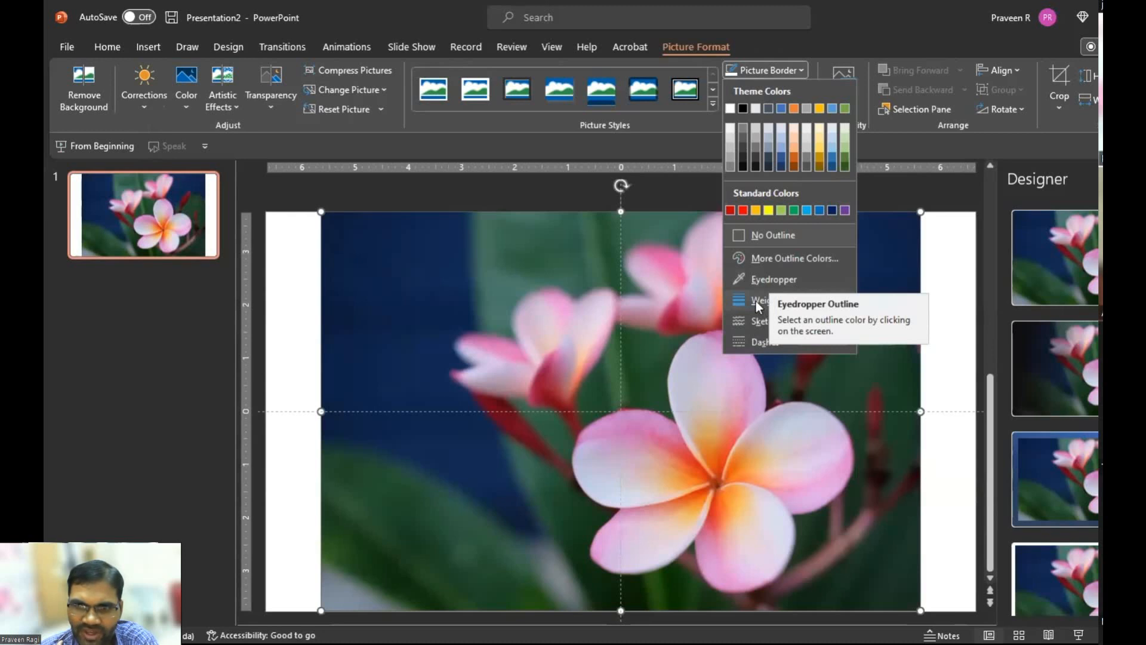
mouse_move(840, 299)
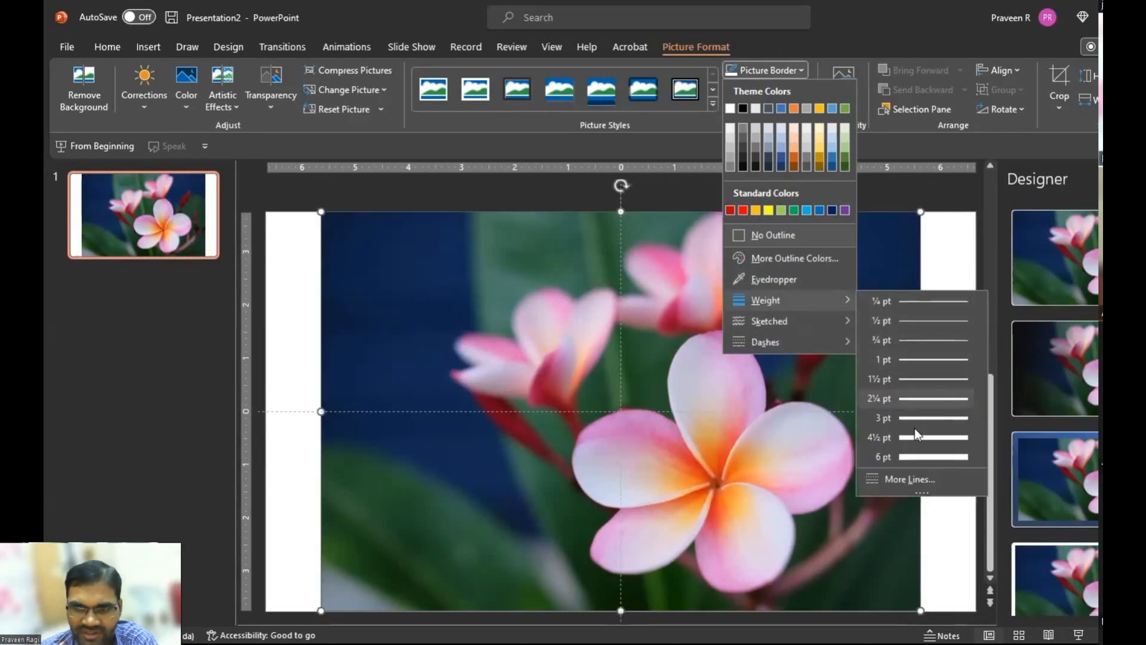
left_click(909, 455)
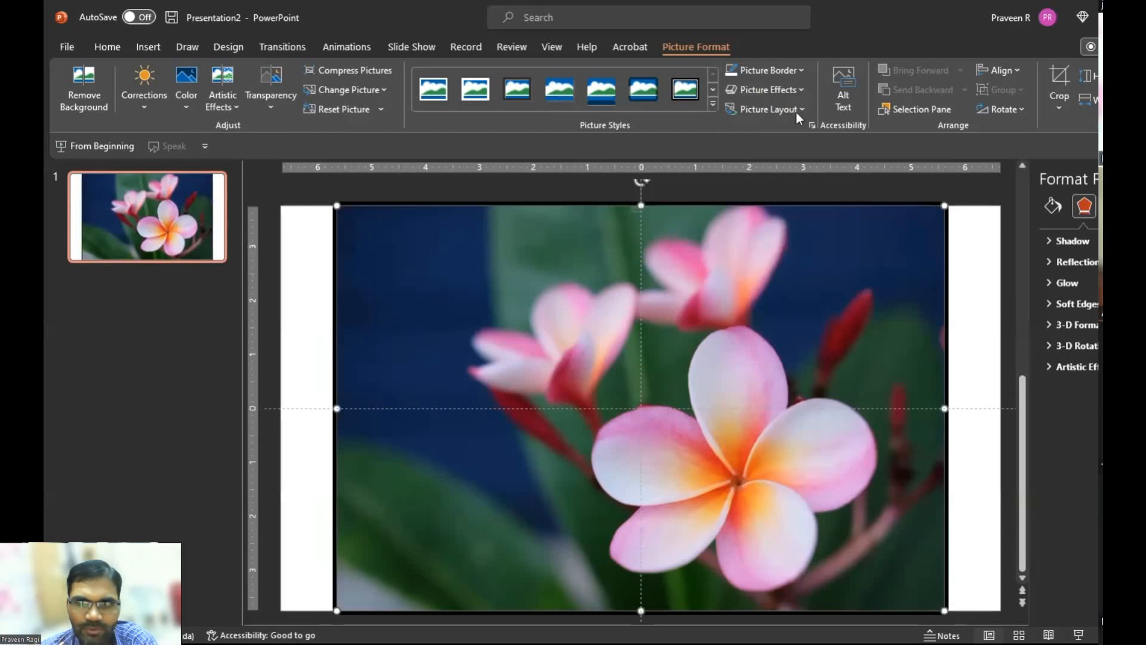
Step: Recolor the picture border by sampling the dark blue background of the flower photo with the Eyedropper
left_click(800, 72)
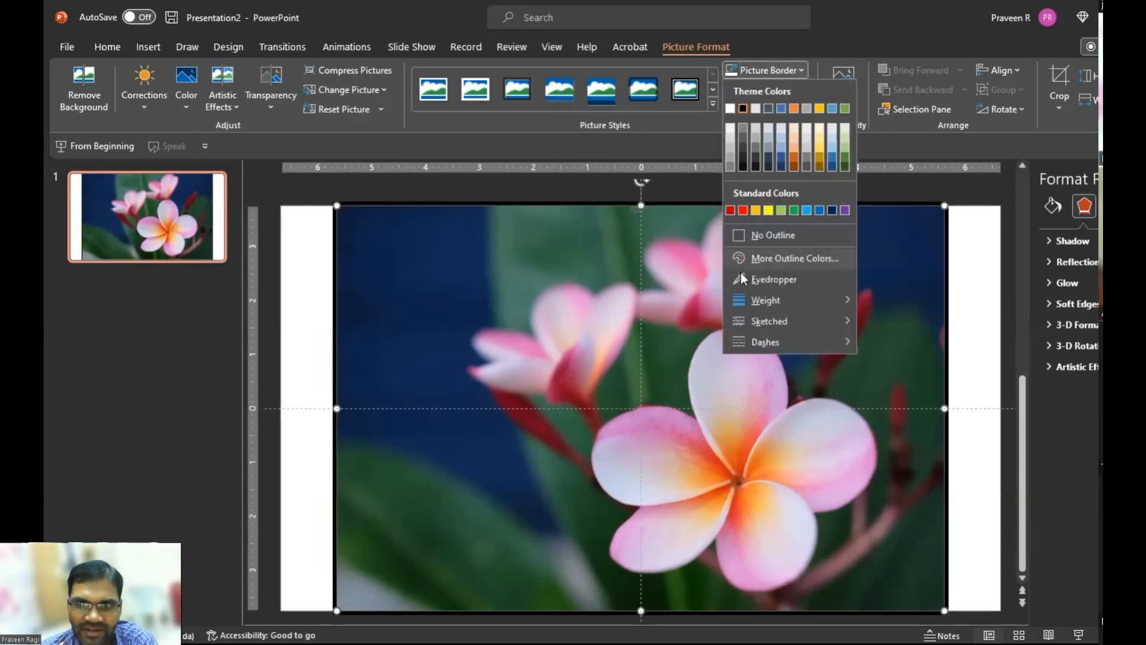
left_click(739, 277)
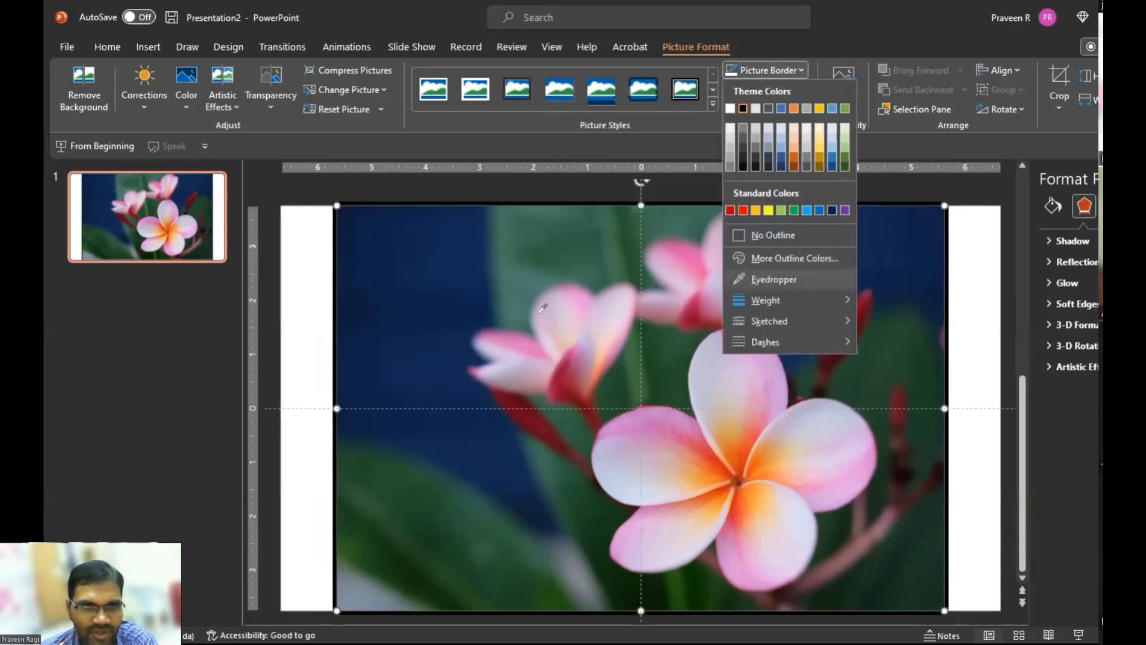
left_click(445, 288)
left_click(302, 345)
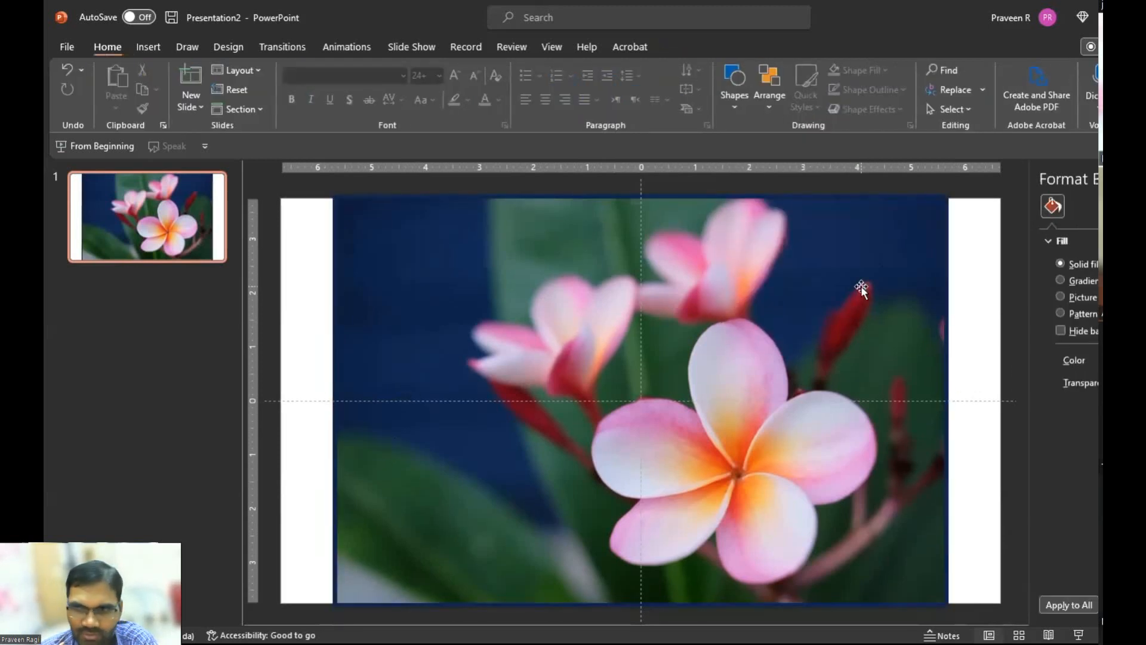
Step: Set the width of the flower picture's border line to 10 pt
left_click(736, 229)
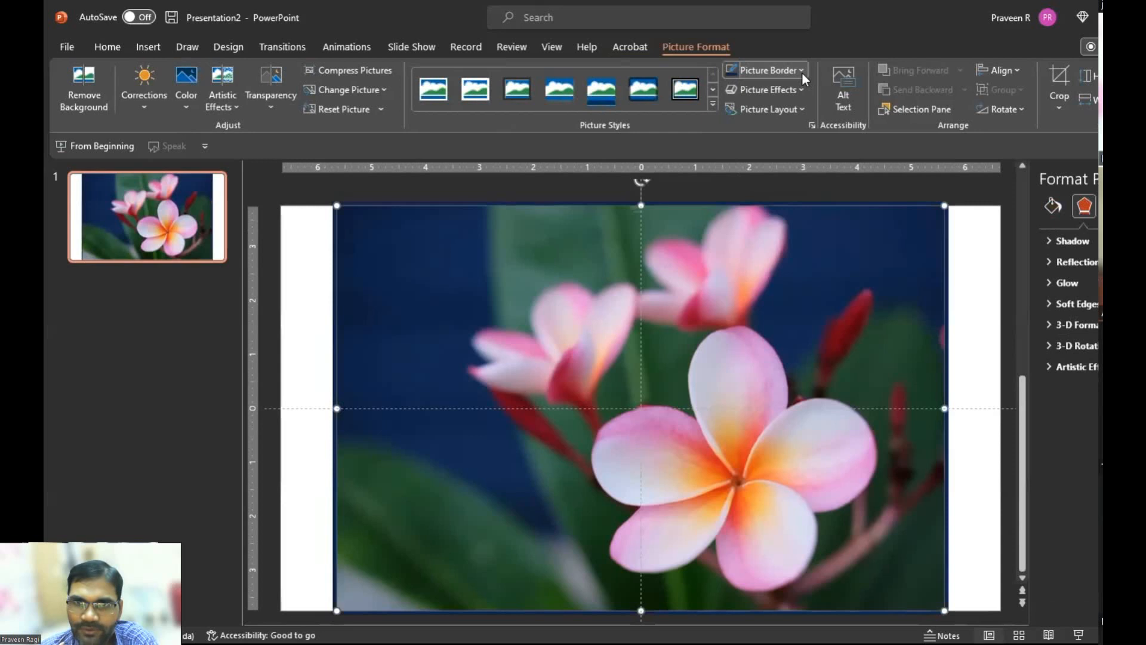
left_click(800, 72)
mouse_move(792, 342)
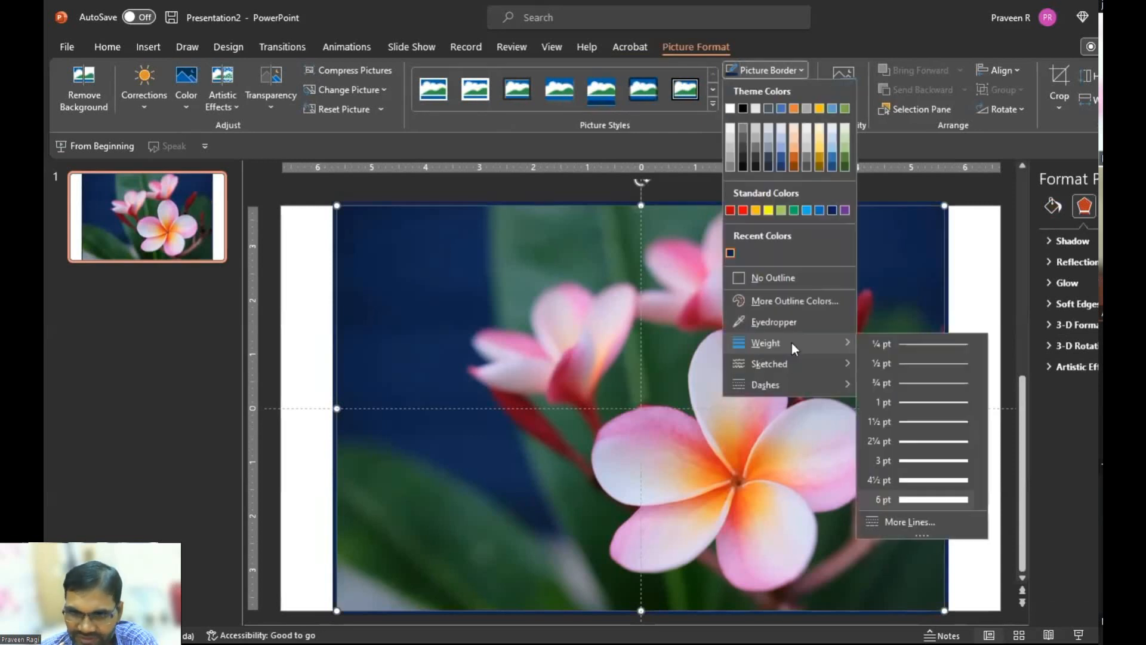
left_click(908, 522)
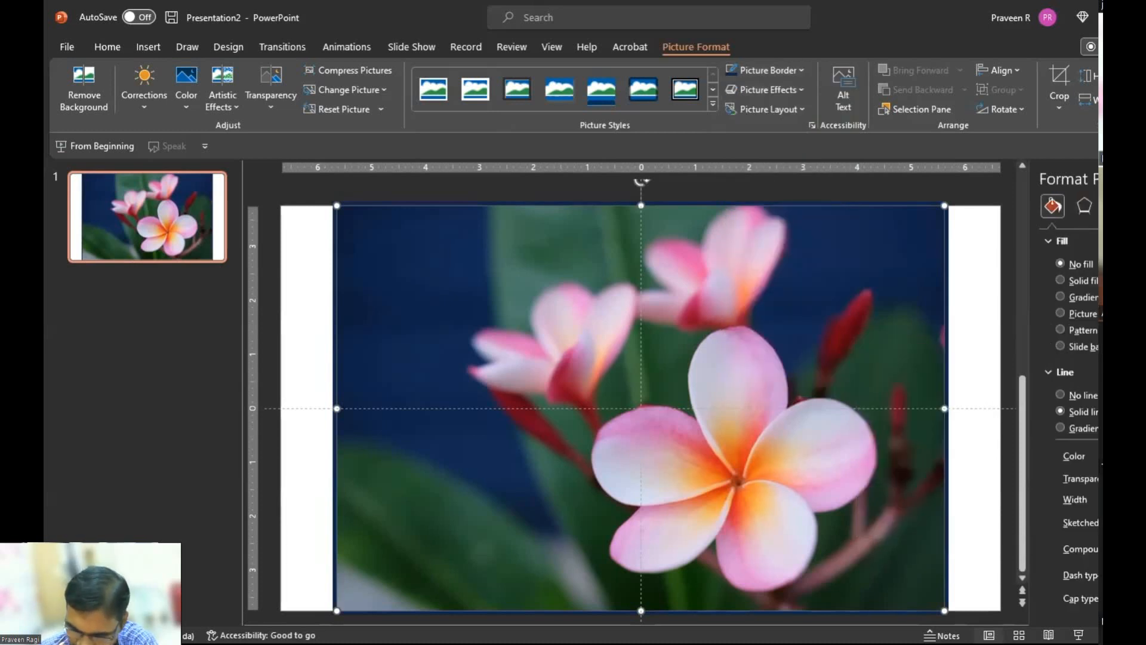
type("15")
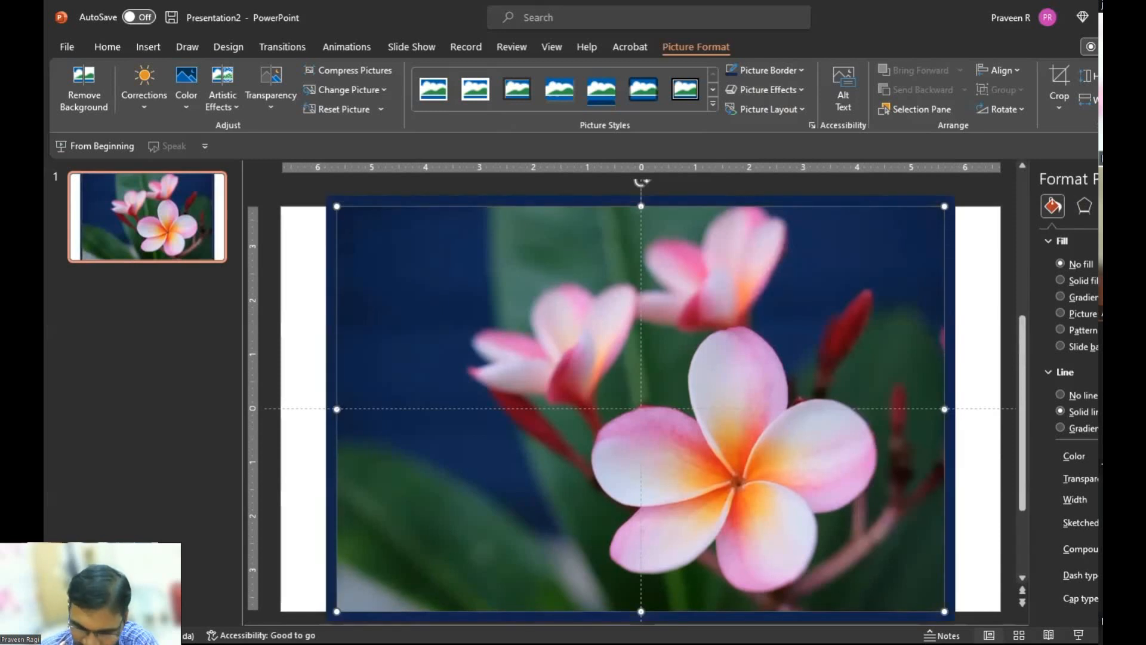
key("BackSpace")
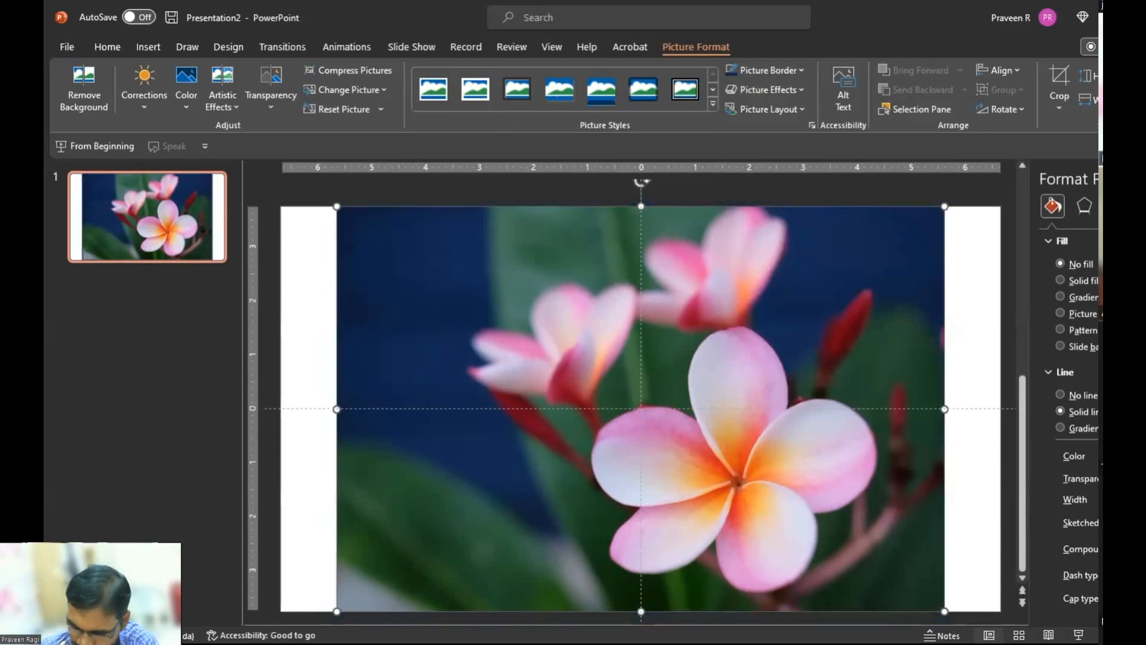
type("0")
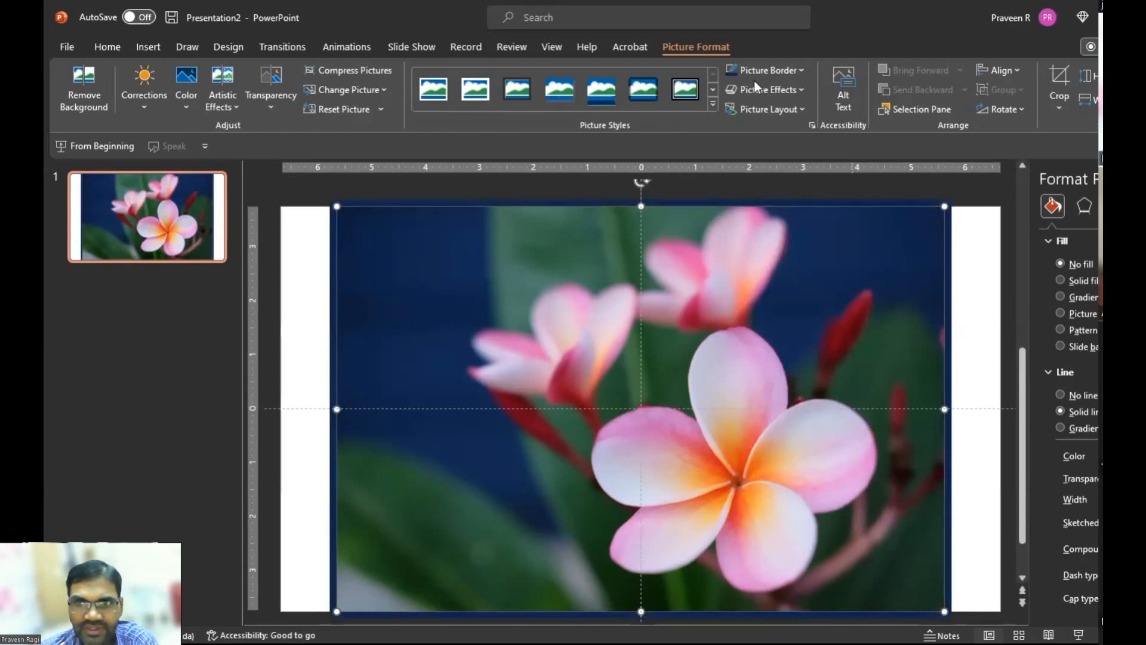
Step: Change the picture border from a solid line to the long dash-dot type
left_click(801, 74)
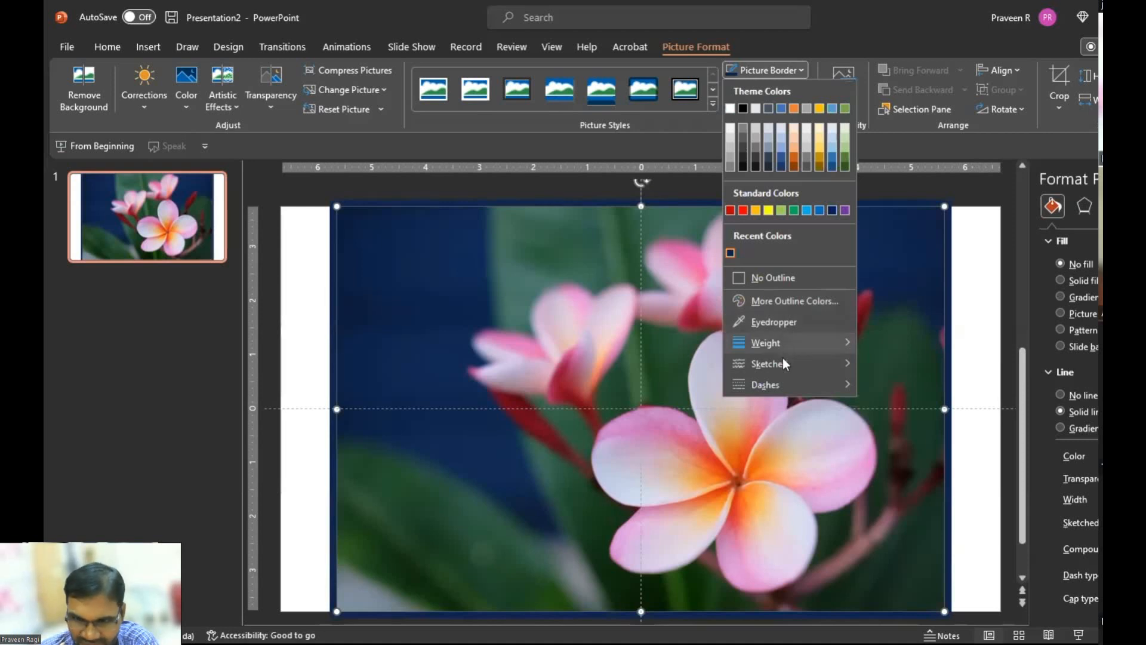
mouse_move(782, 358)
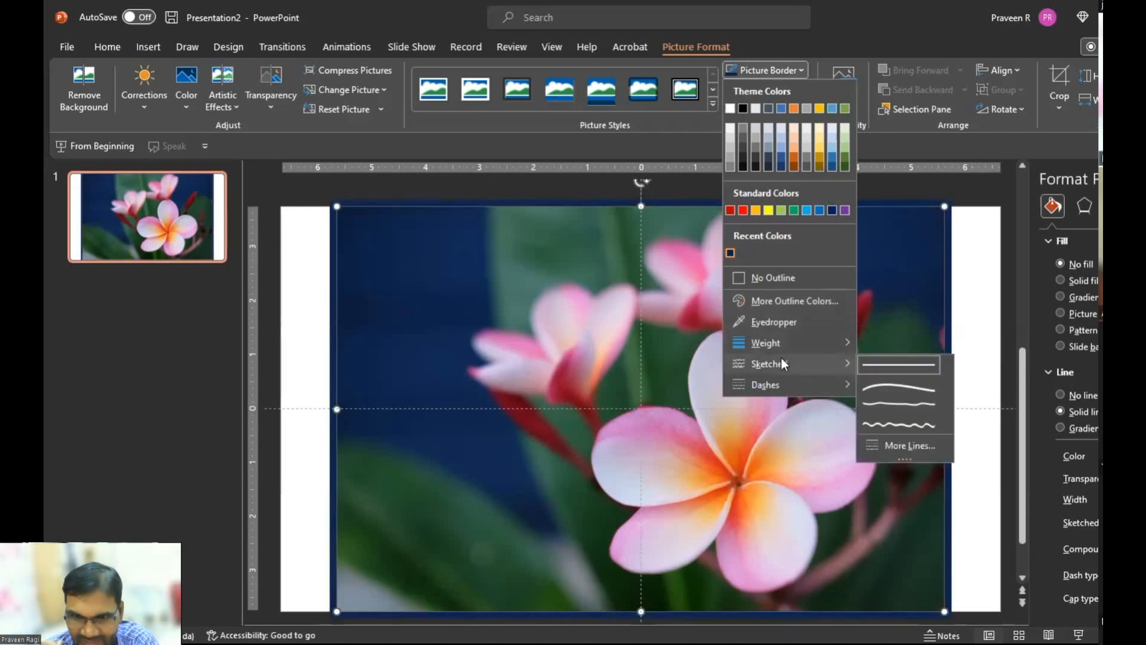
left_click(889, 445)
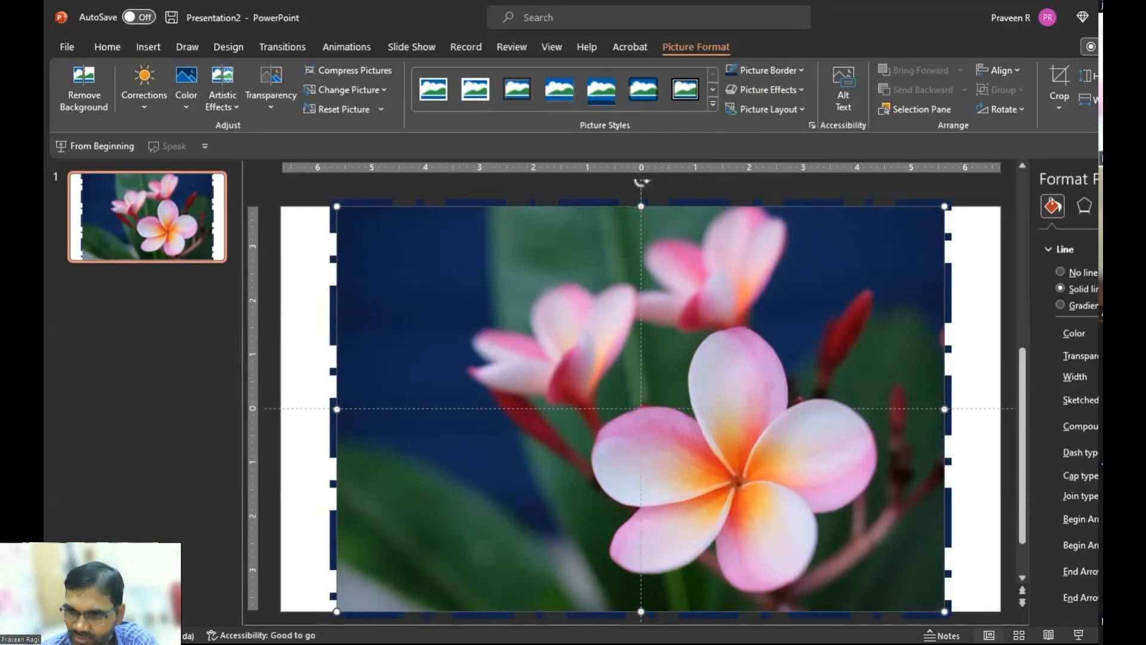
Step: Reduce the dashed border's width to a thin line and give it a wavy, hand-drawn sketched style
key("Return")
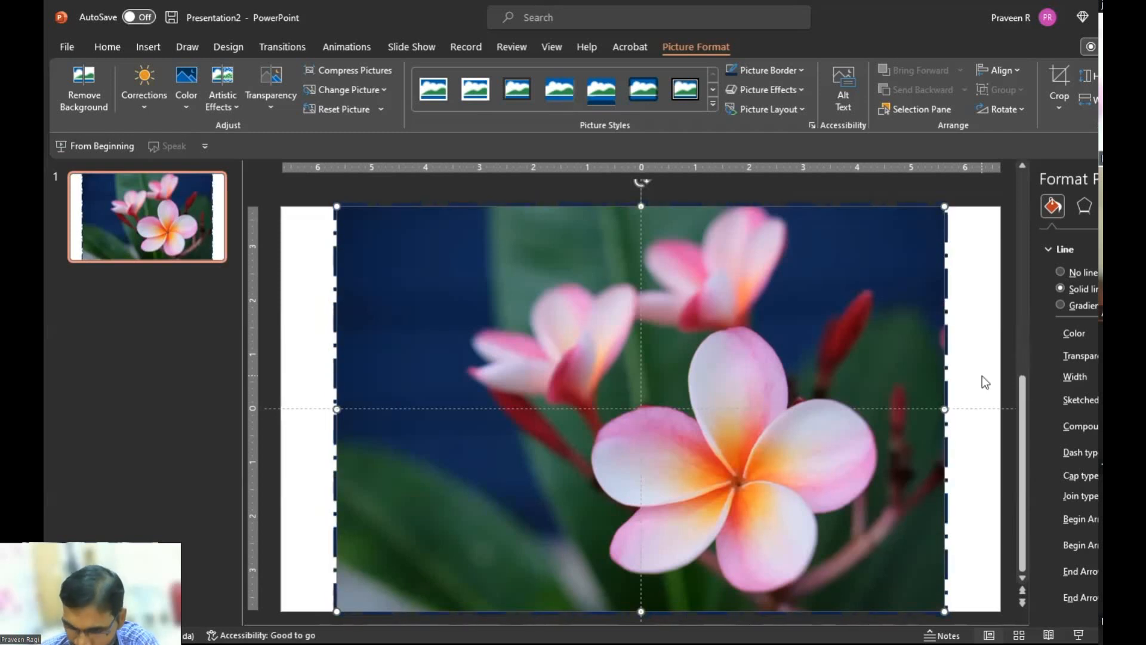
key("Return")
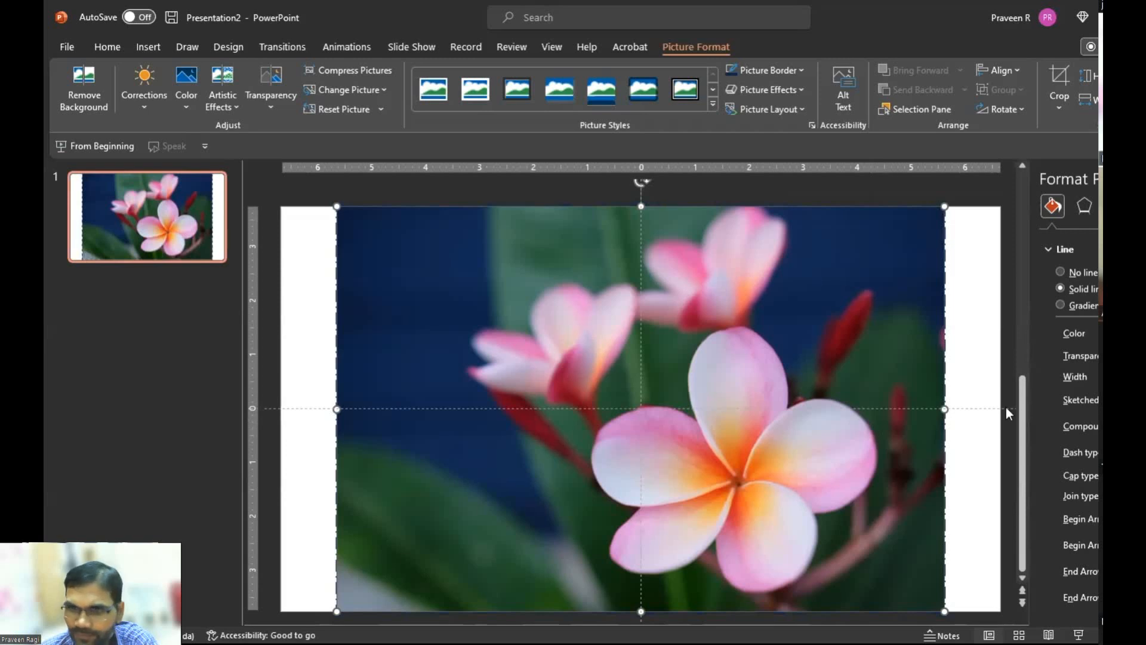
key("Return")
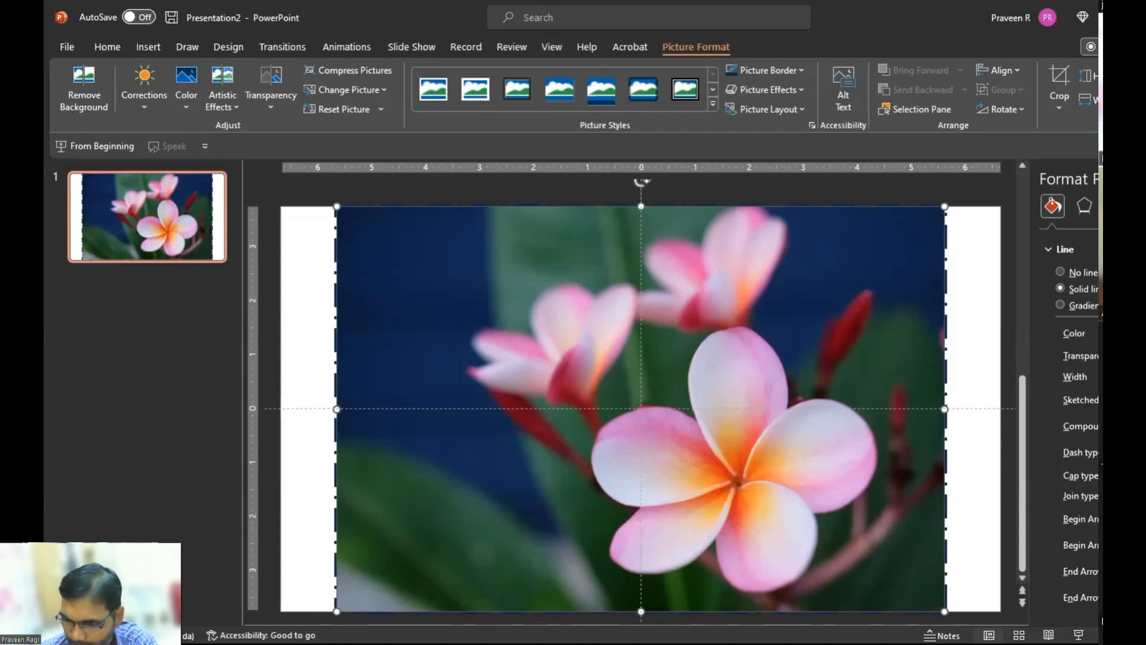
left_click(1073, 446)
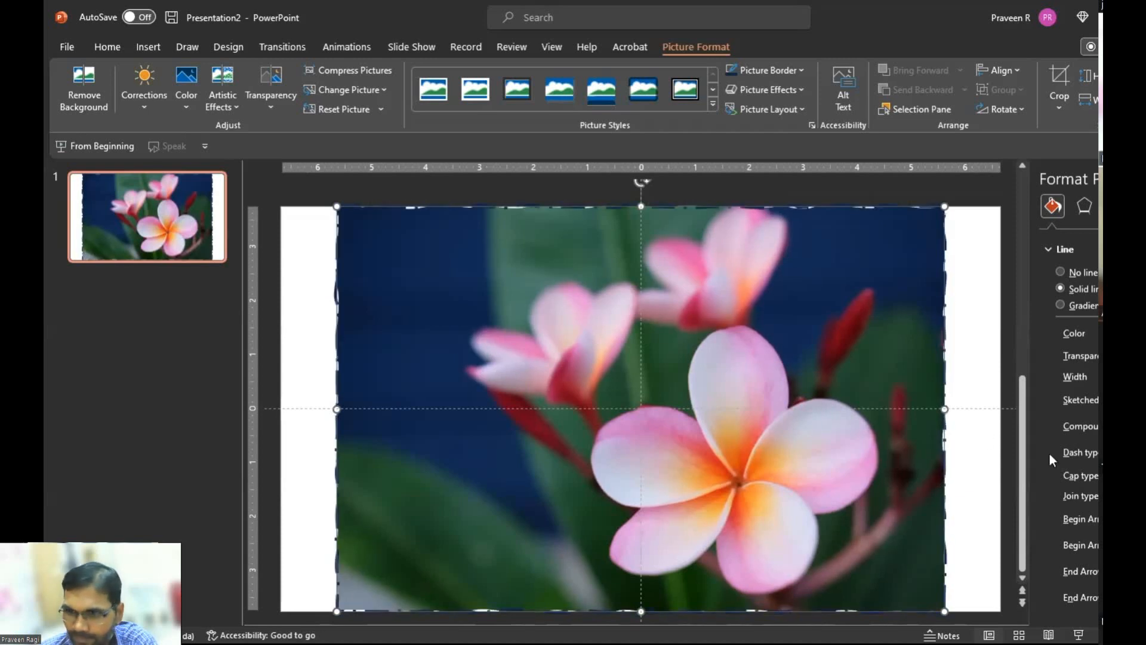
left_click(800, 70)
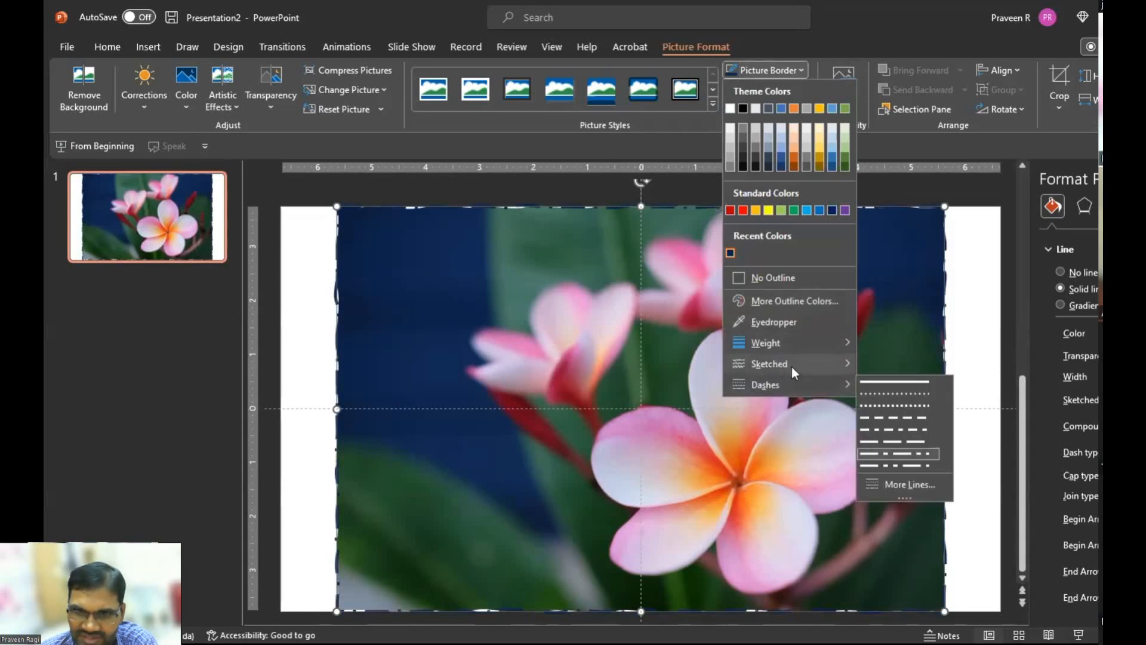
mouse_move(778, 381)
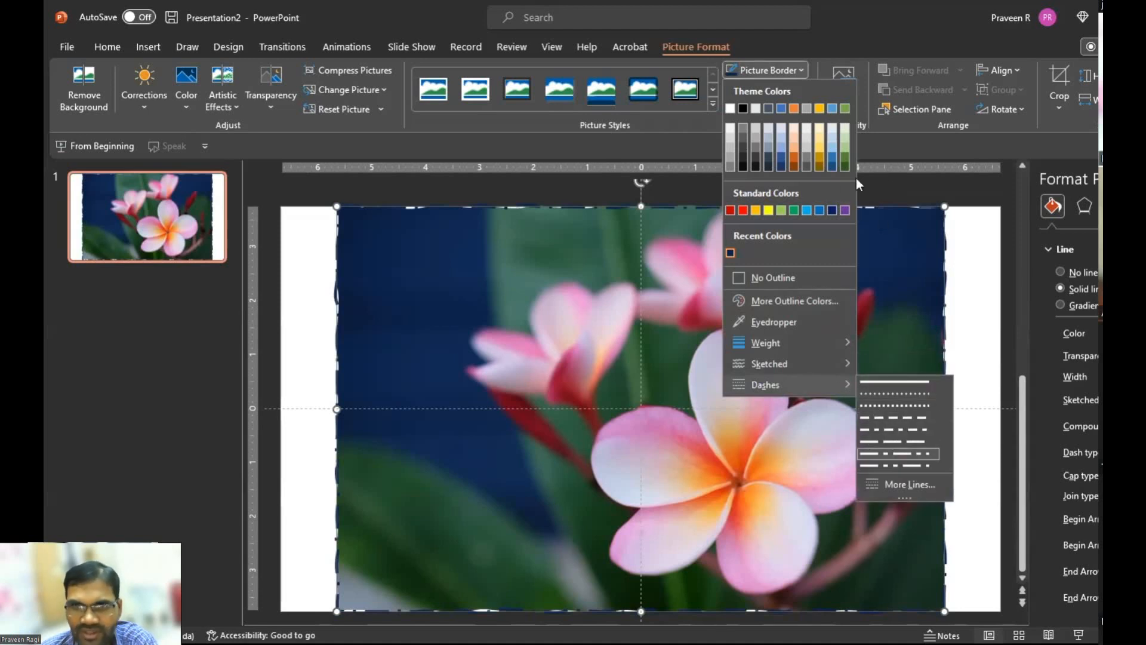
left_click(804, 72)
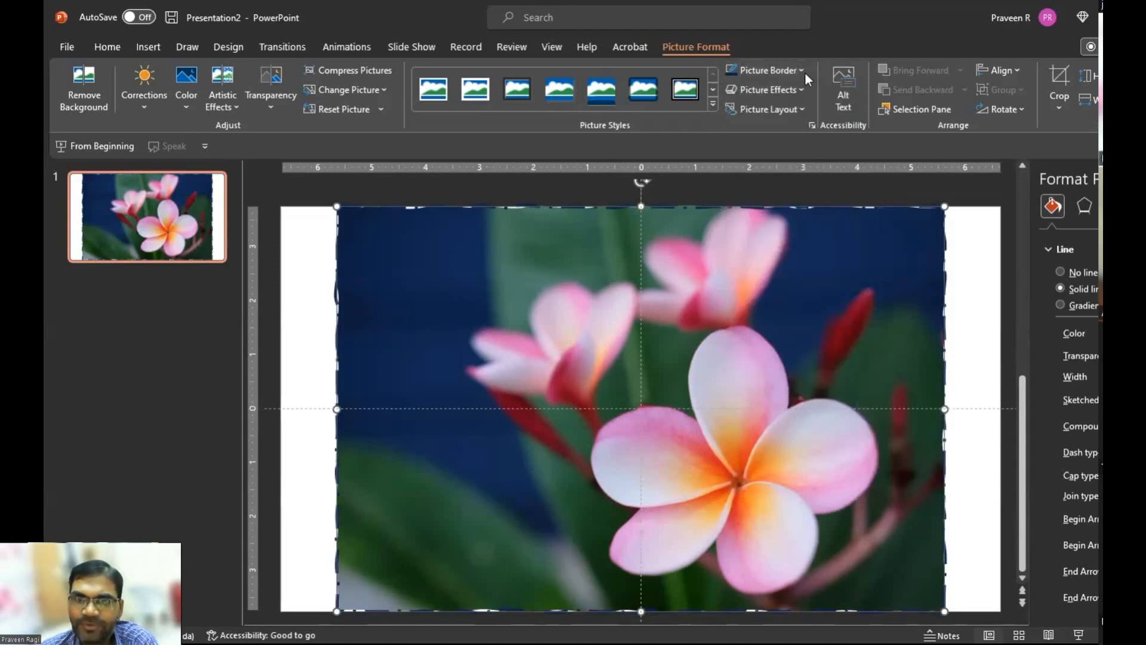
left_click(800, 71)
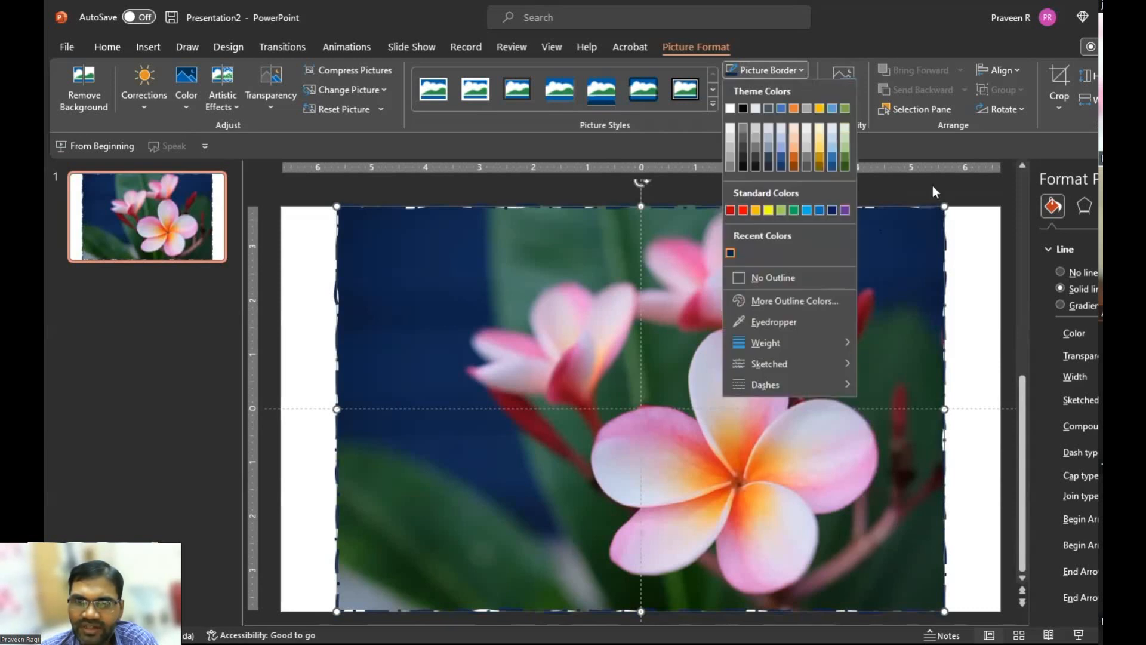
Step: Apply the Perspective: Left 3-D rotation to the picture and shrink it to about 8.3 inches wide
left_click(802, 91)
left_click(802, 90)
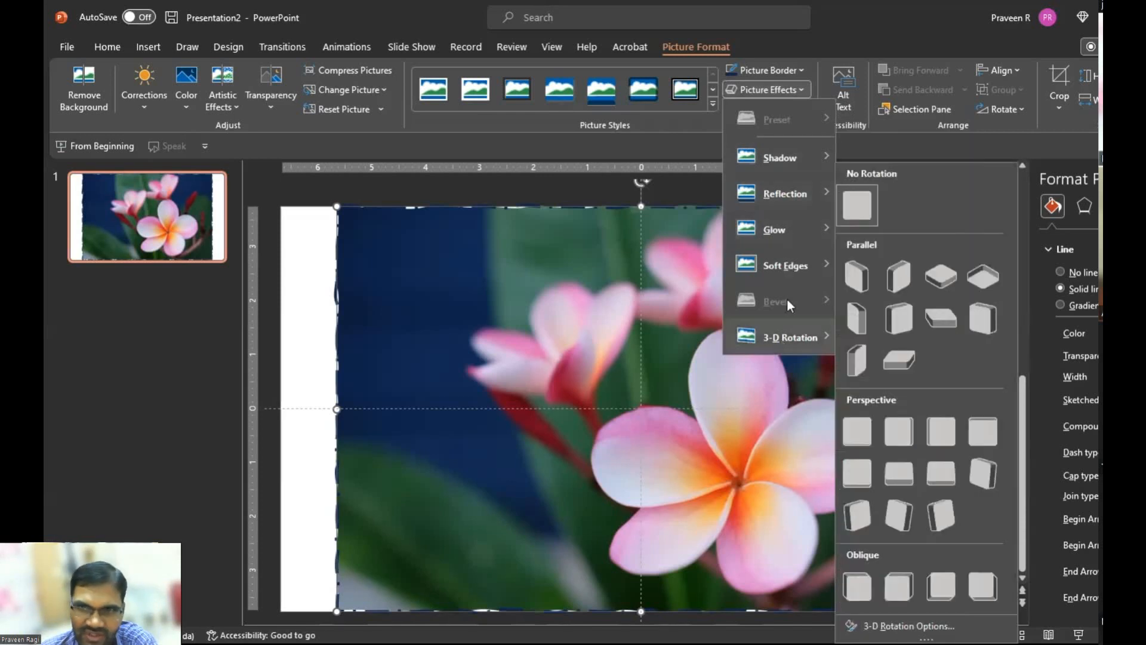
mouse_move(776, 162)
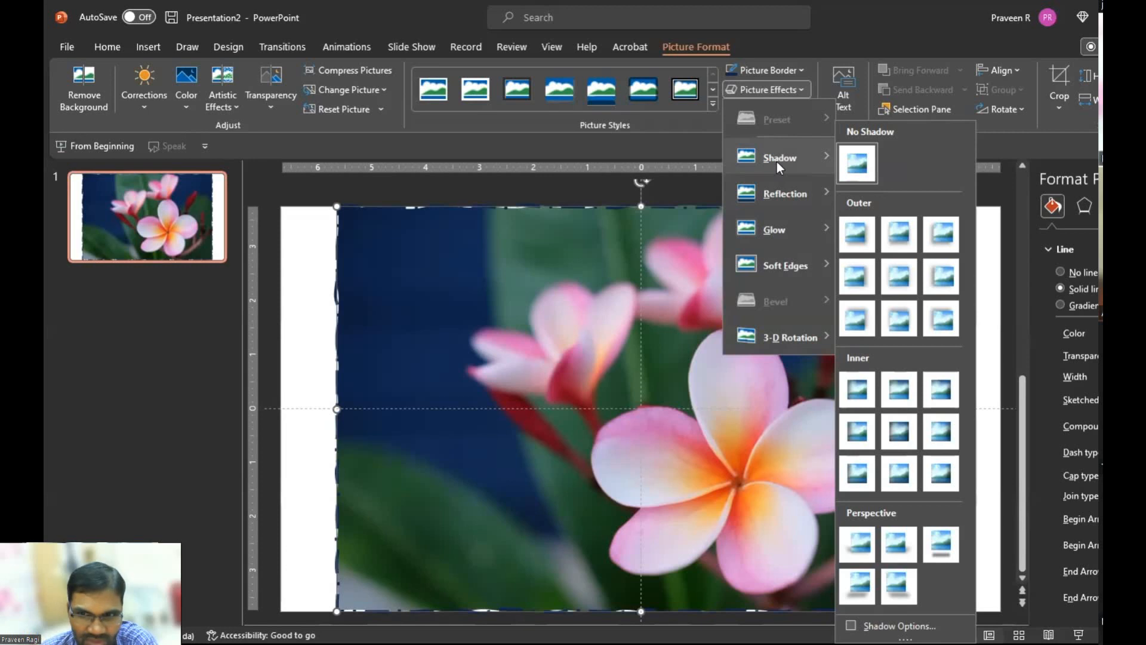
mouse_move(765, 199)
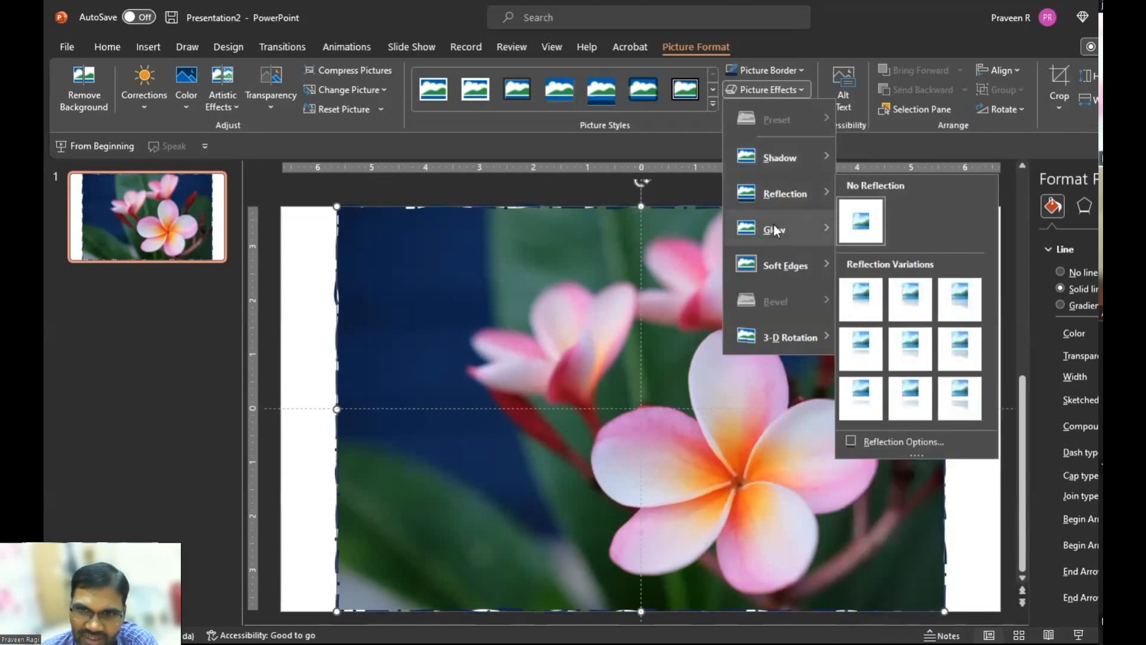
mouse_move(773, 230)
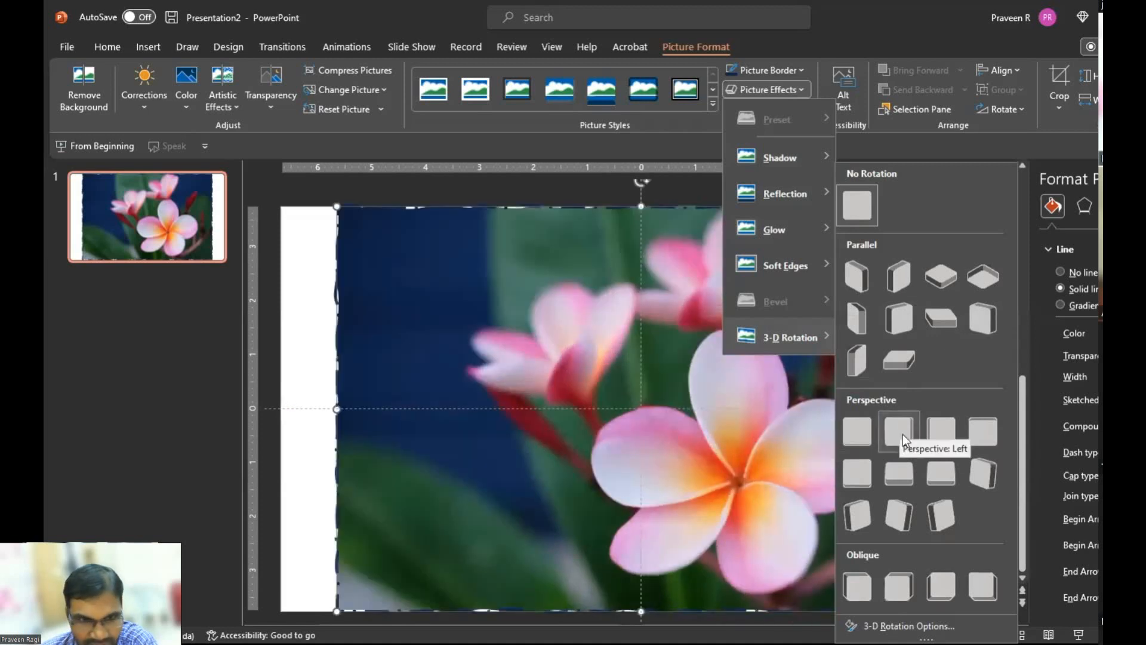
left_click(902, 435)
left_click_drag(945, 206, 767, 318)
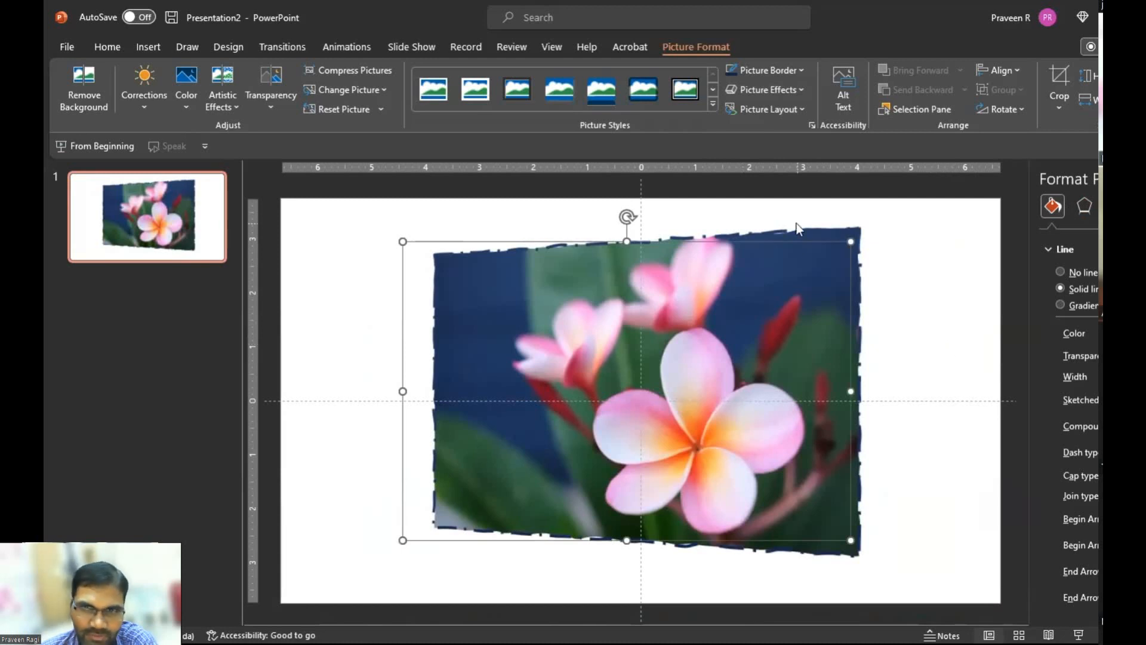
Step: Apply the second-smallest yellow glow variation to the rotated flower picture
left_click(796, 90)
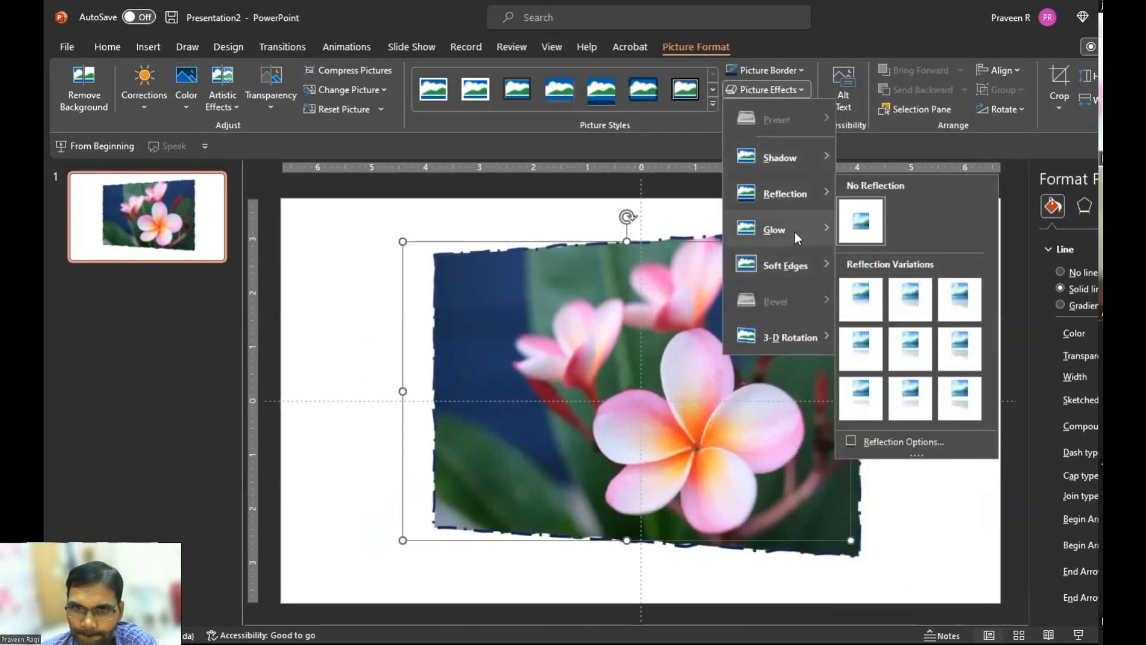
mouse_move(798, 235)
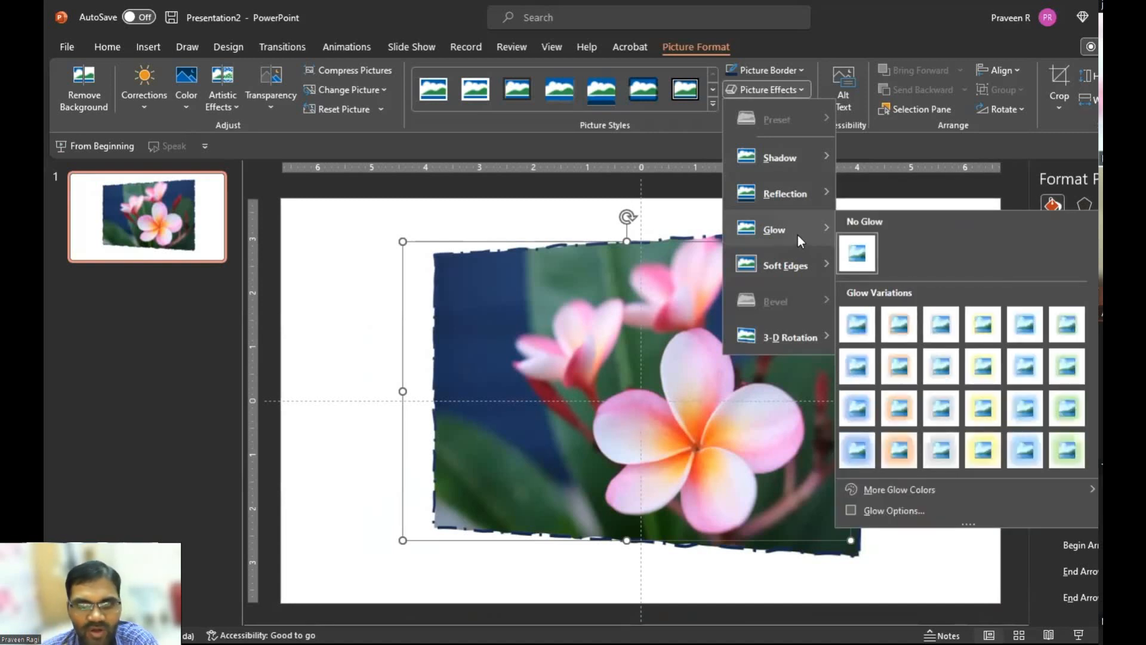
left_click(974, 371)
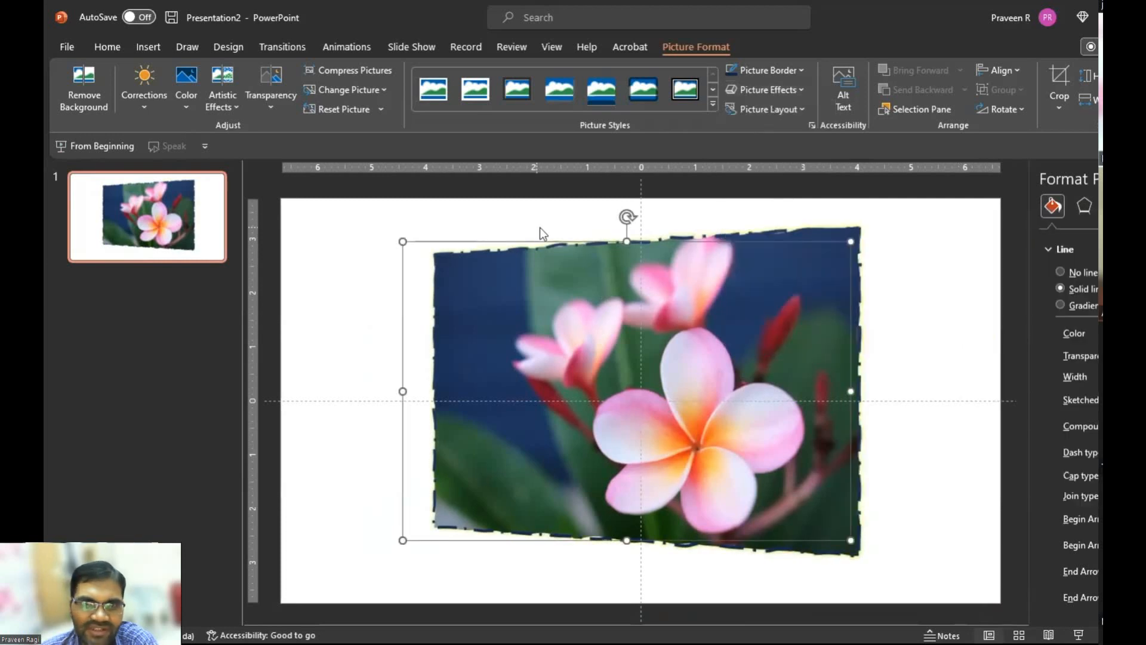
Step: Close the formatting pane and move the flower picture slightly down so it is vertically centred on the slide
left_click(901, 275)
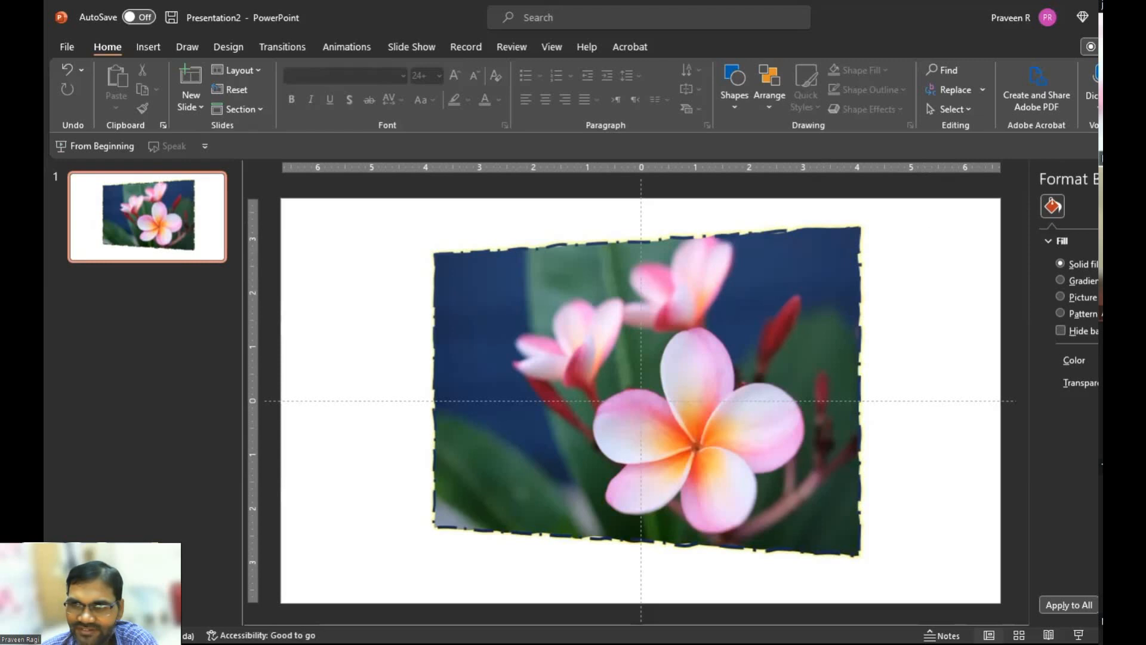
left_click(1145, 179)
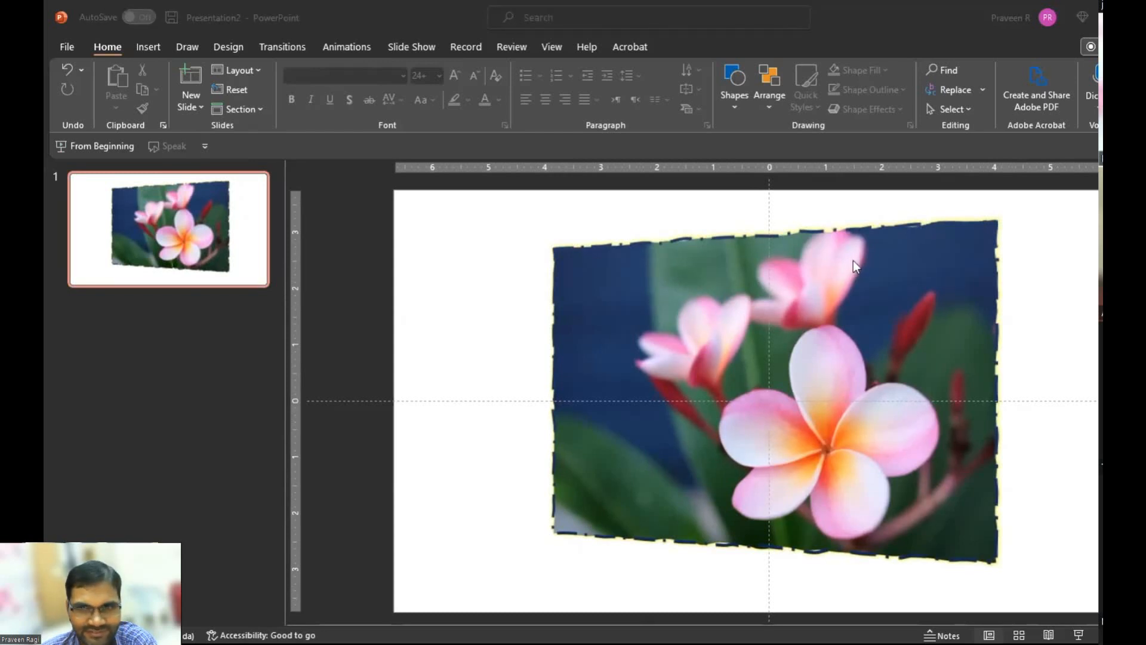
left_click_drag(854, 261, 852, 271)
left_click(582, 197)
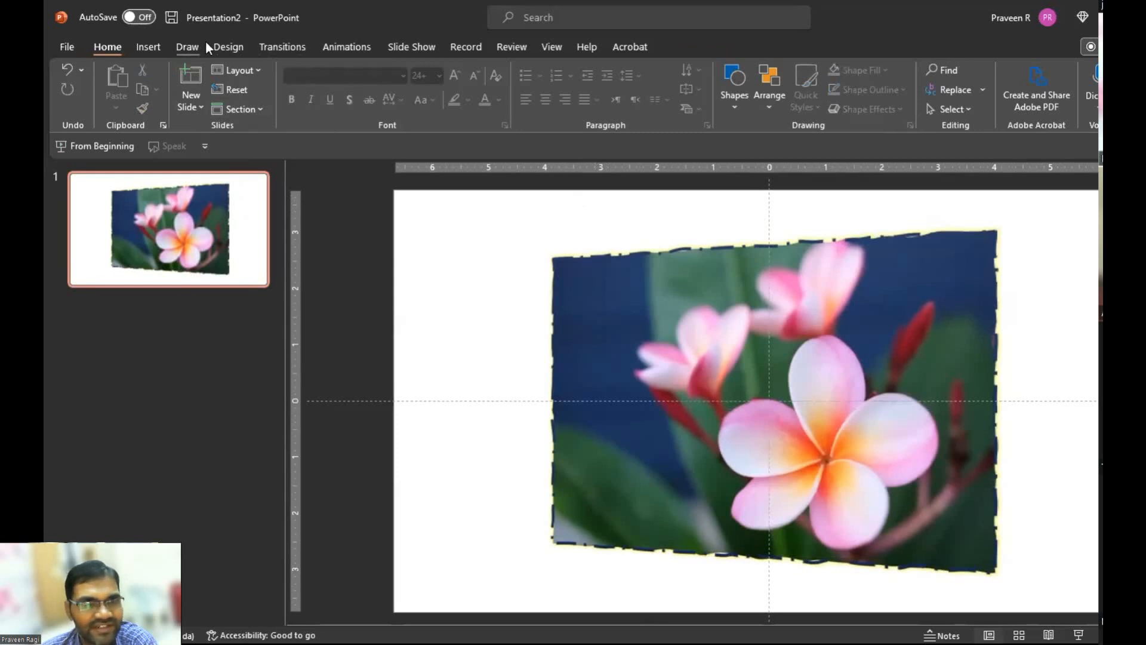
Step: Fill the slide background with a solid, very dark brown colour
left_click(190, 46)
left_click(229, 48)
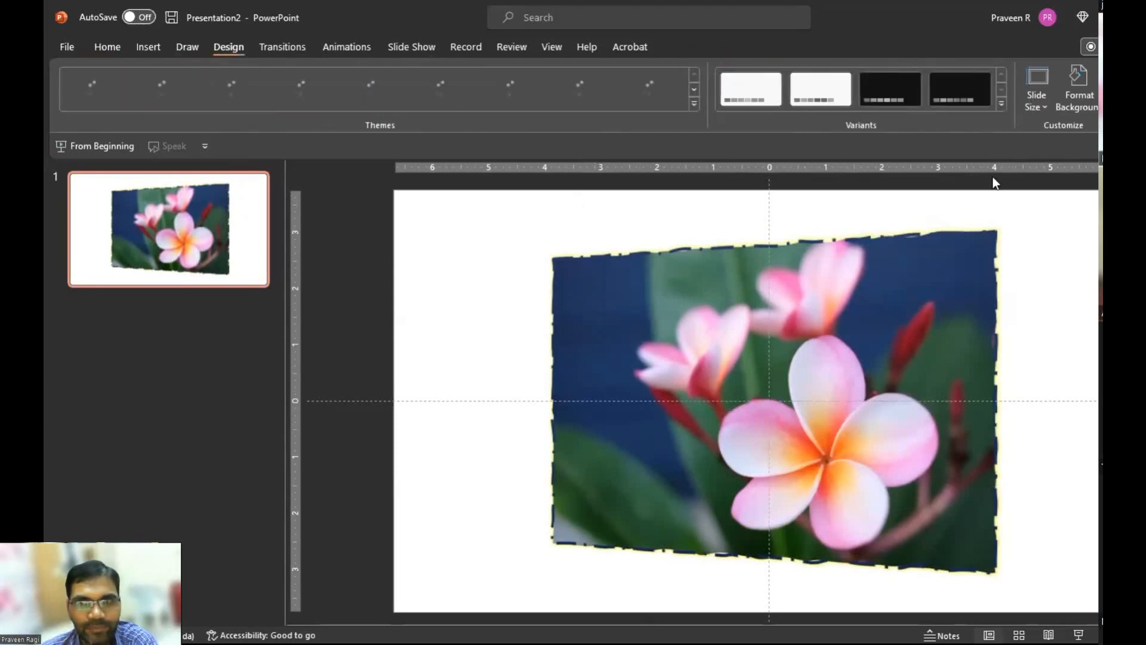
left_click(1084, 90)
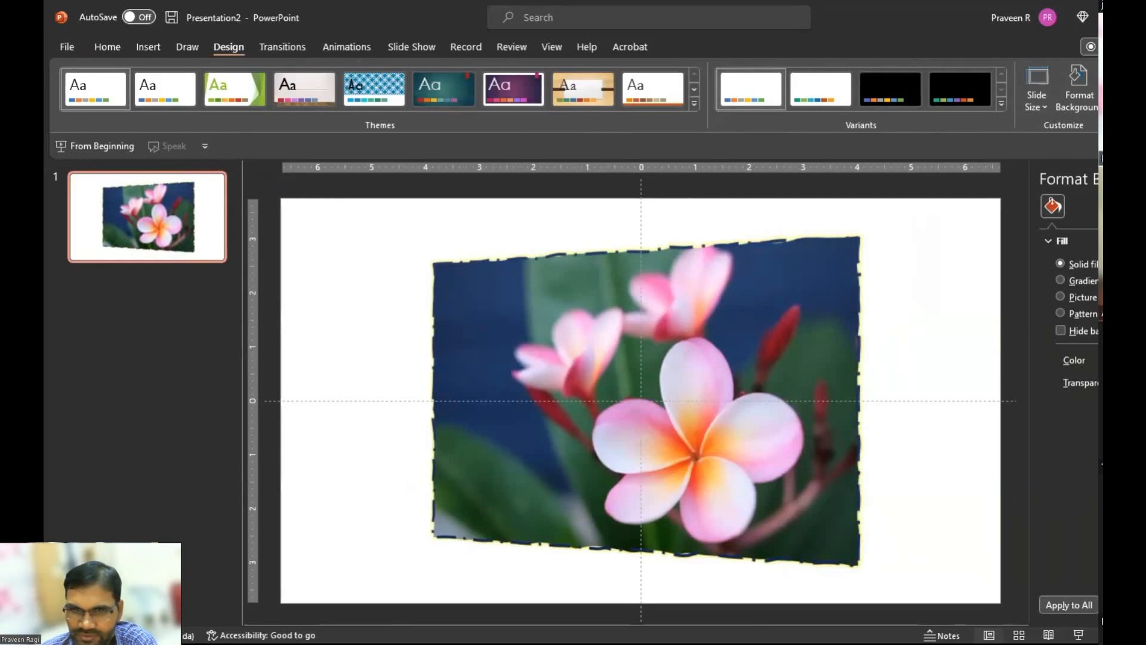
left_click(1097, 418)
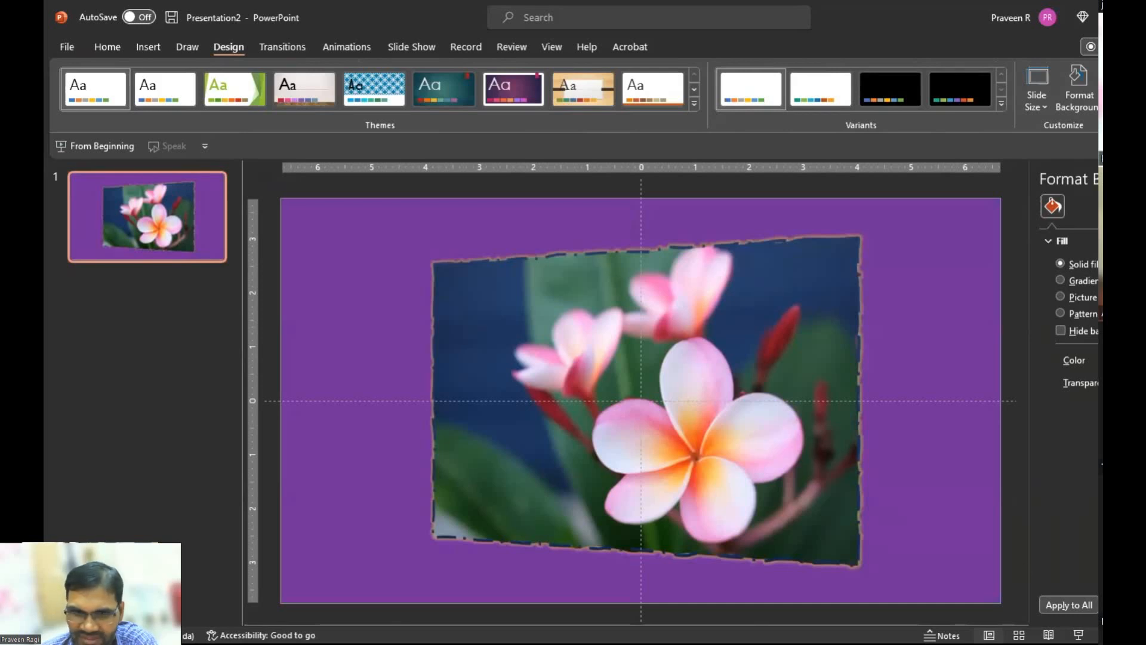
left_click(755, 388)
Step: Replace the flower picture's yellow glow with a wider white glow that has little or no transparency
left_click(477, 272)
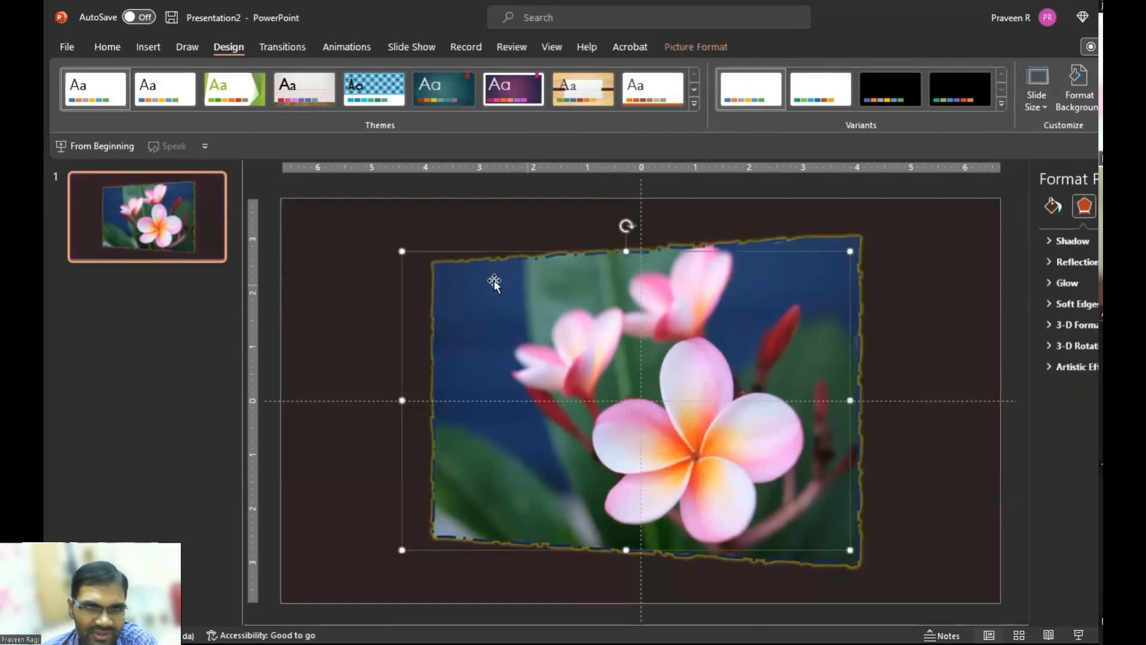
left_click(1053, 206)
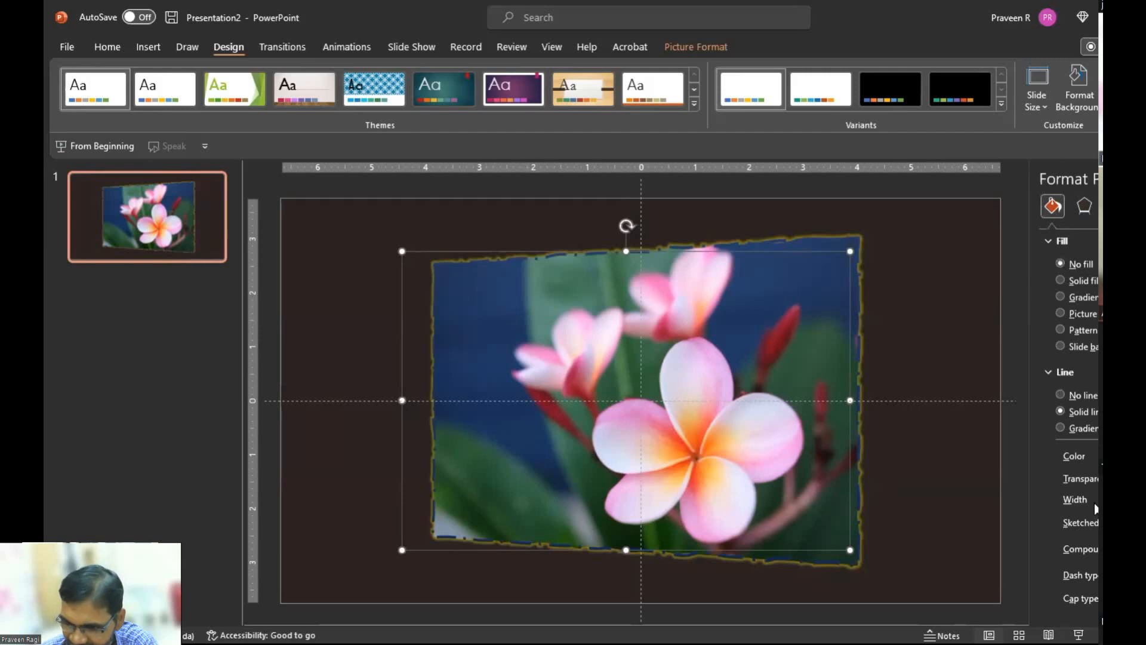
left_click(1083, 208)
left_click(1045, 281)
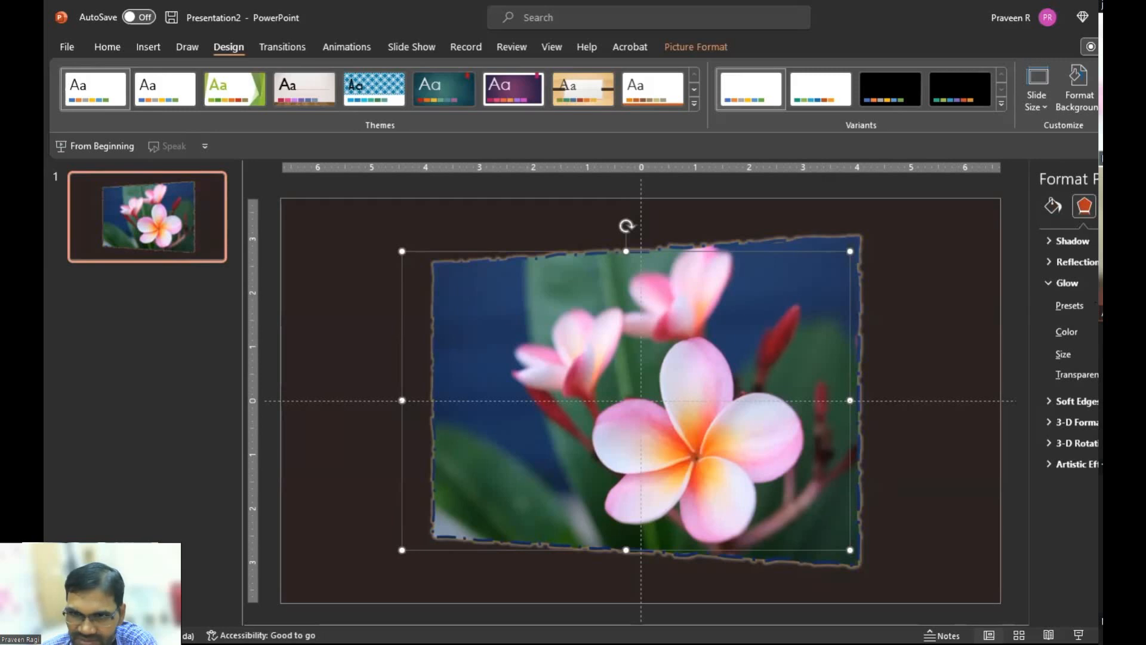
left_click(1096, 465)
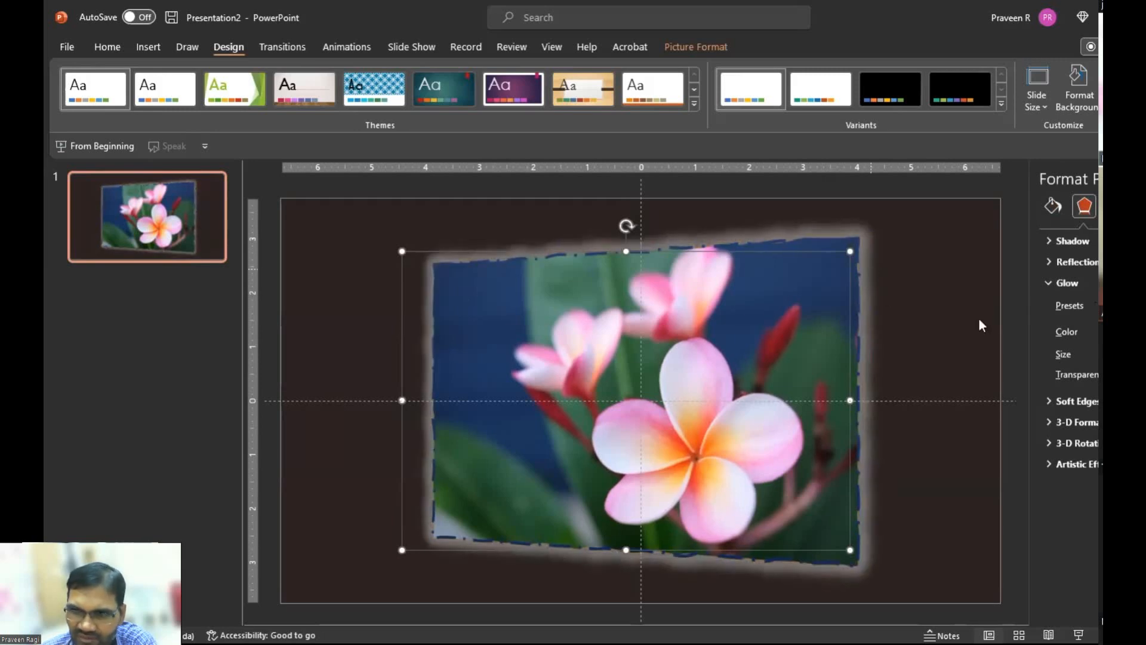
mouse_move(1122, 375)
left_mouse_down()
mouse_move(1143, 375)
mouse_move(1114, 375)
left_mouse_up()
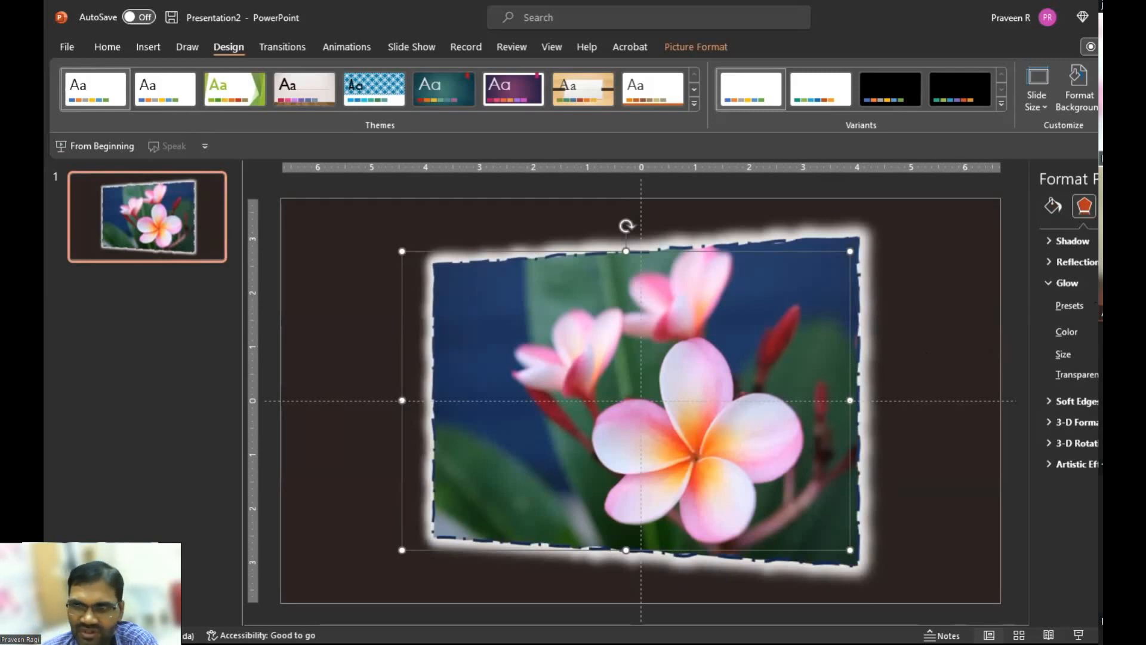
mouse_move(1113, 375)
left_mouse_down()
mouse_move(1123, 375)
mouse_move(1114, 375)
left_mouse_up()
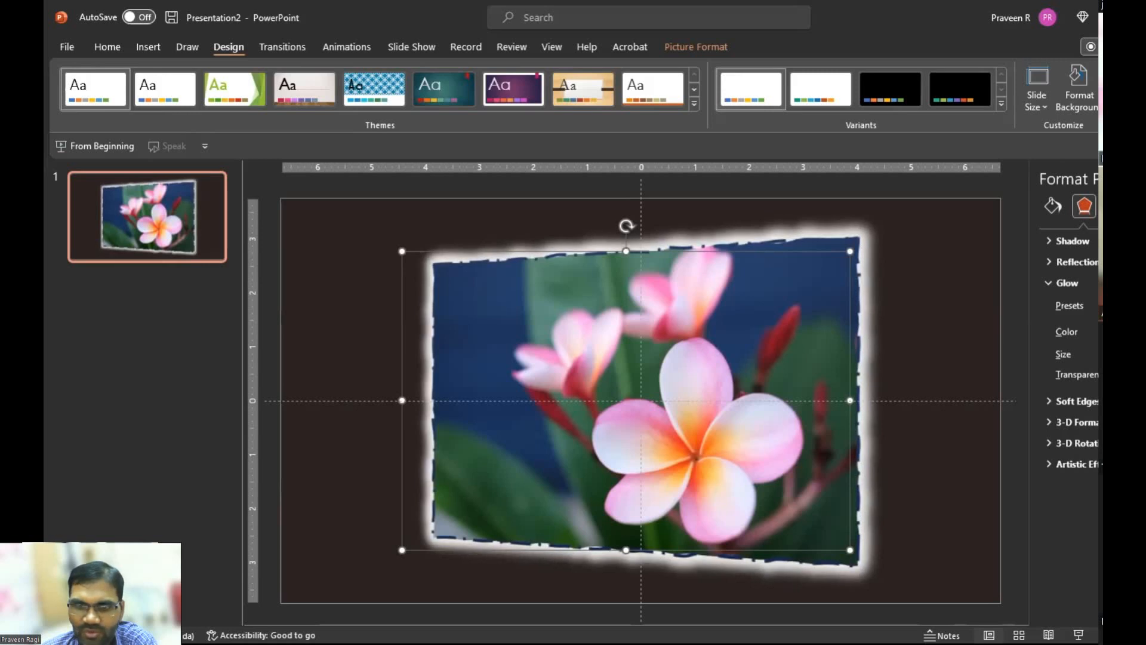